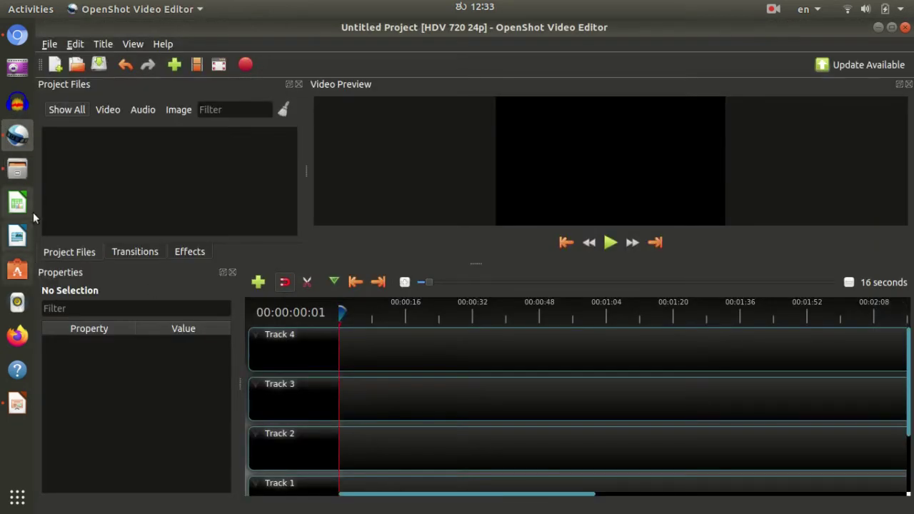
# Switch to the Files window and review the media files in the Science Experiment folder
pyautogui.click(18, 169)
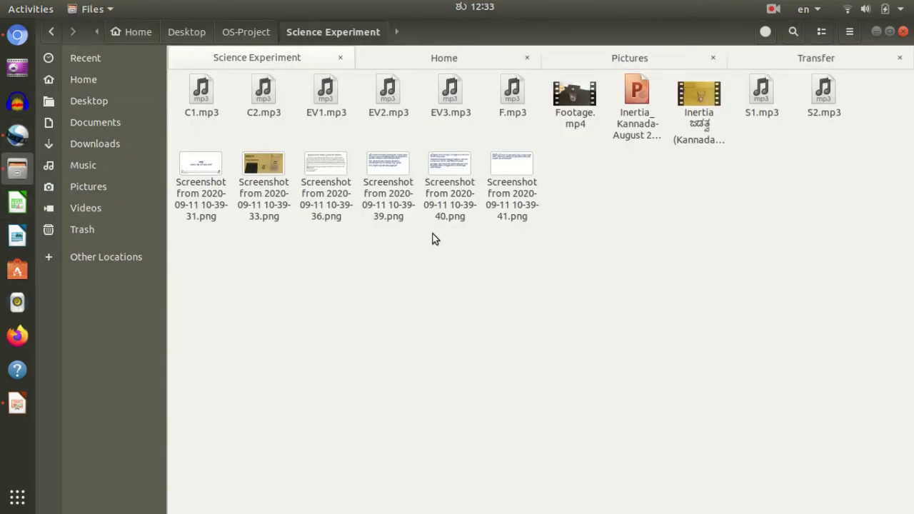
pyautogui.click(412, 184)
pyautogui.click(587, 116)
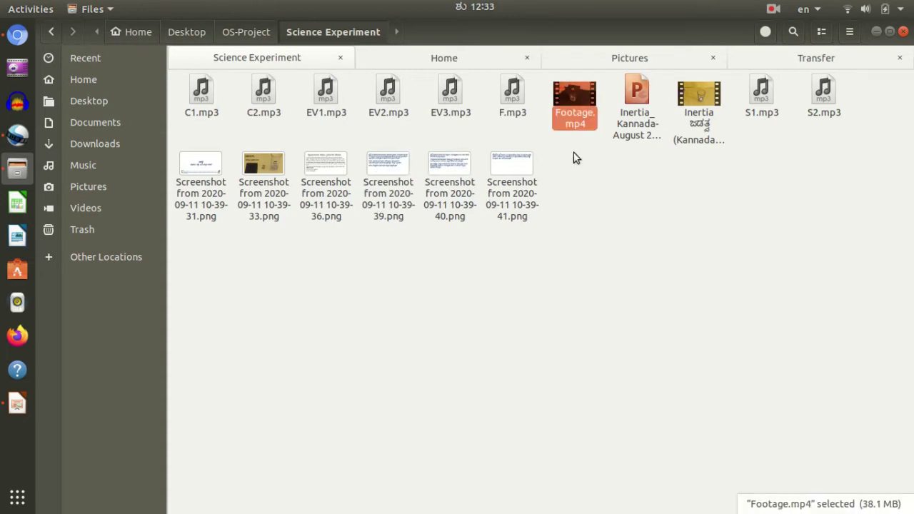
pyautogui.click(453, 107)
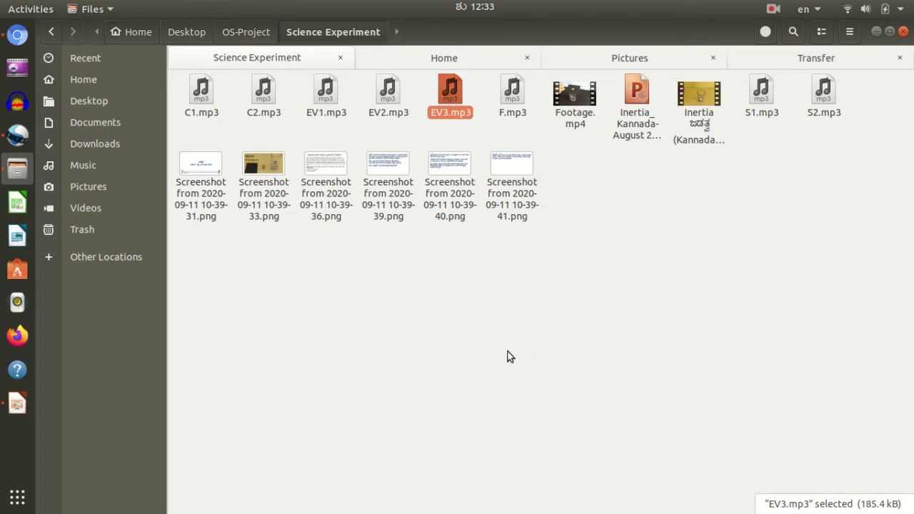
pyautogui.click(18, 136)
pyautogui.hotkey('alt', 'Tab')
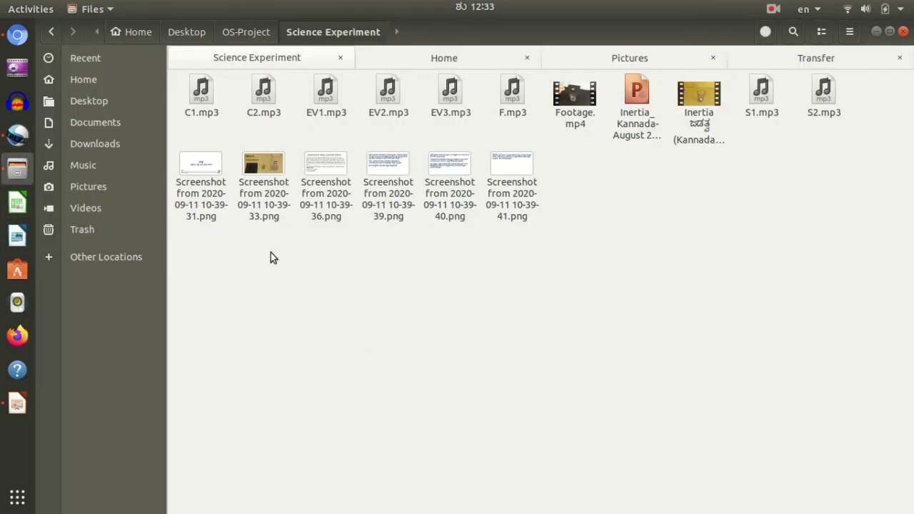
pyautogui.click(201, 186)
pyautogui.hotkey('ctrl', 'a')
pyautogui.click(196, 182)
pyautogui.keyDown('ctrl'); pyautogui.click(258, 187); pyautogui.keyUp('ctrl')
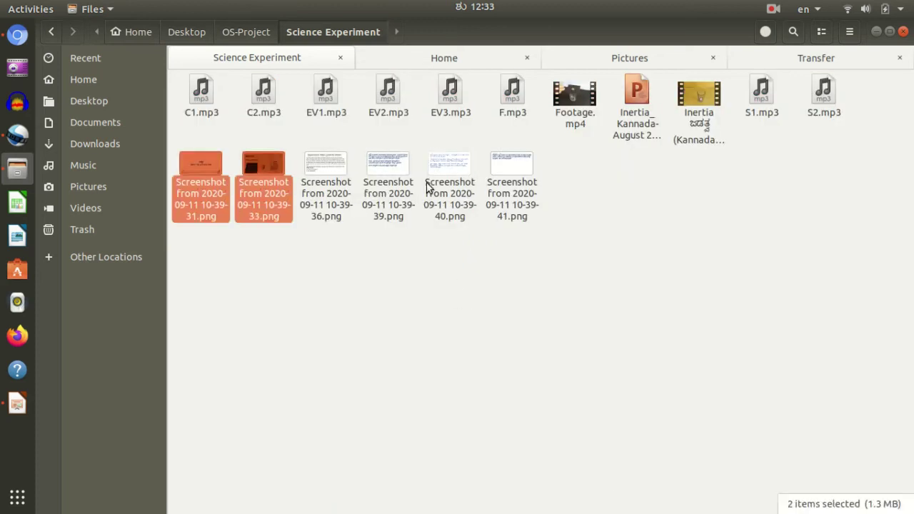
pyautogui.keyDown('shift'); pyautogui.click(512, 195); pyautogui.keyUp('shift')
pyautogui.click(448, 282)
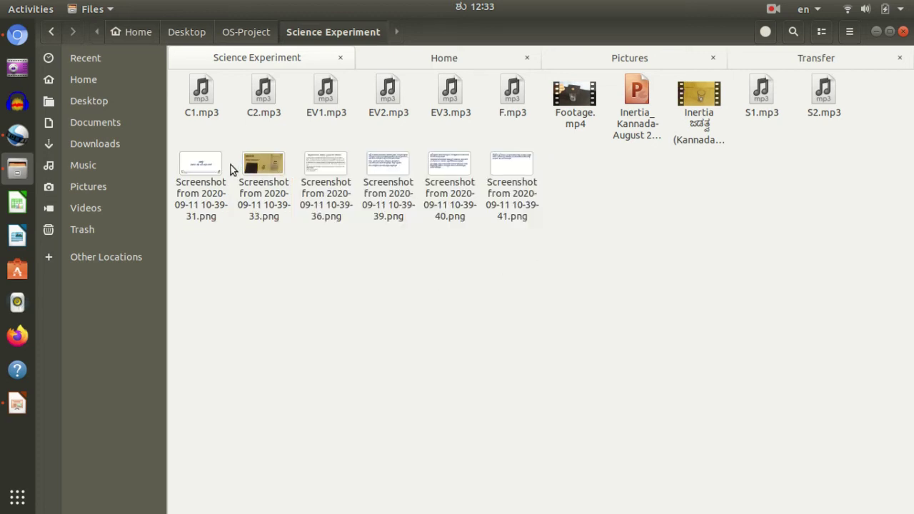
# Import the six screenshot PNGs from the Science Experiment folder into OpenShot's project files as separate images, declining the image sequence option
pyautogui.click(226, 173)
pyautogui.keyDown('shift'); pyautogui.click(535, 192); pyautogui.keyUp('shift')
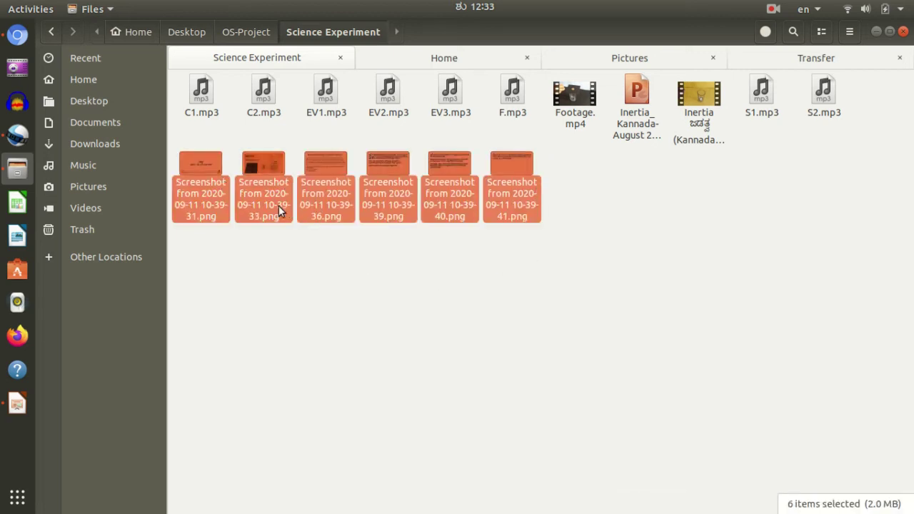
pyautogui.moveTo(210, 183); pyautogui.dragTo(167, 185)
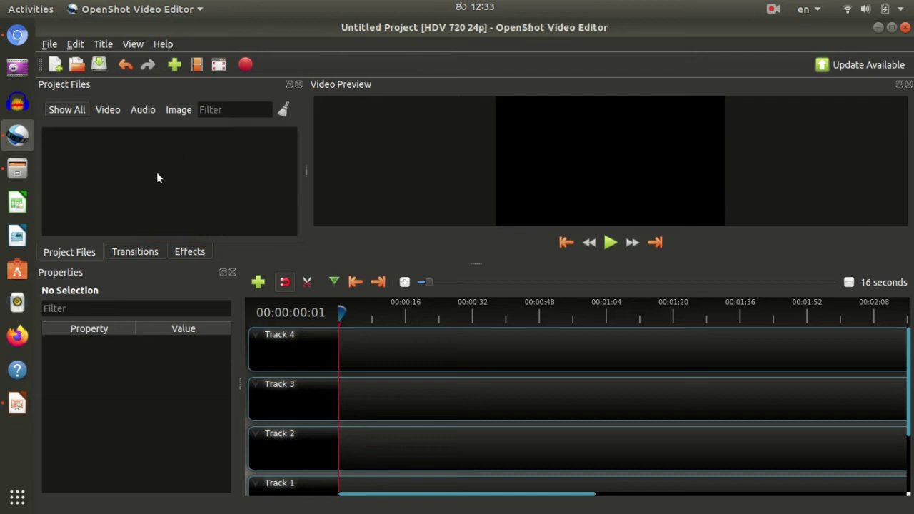
pyautogui.click(549, 294)
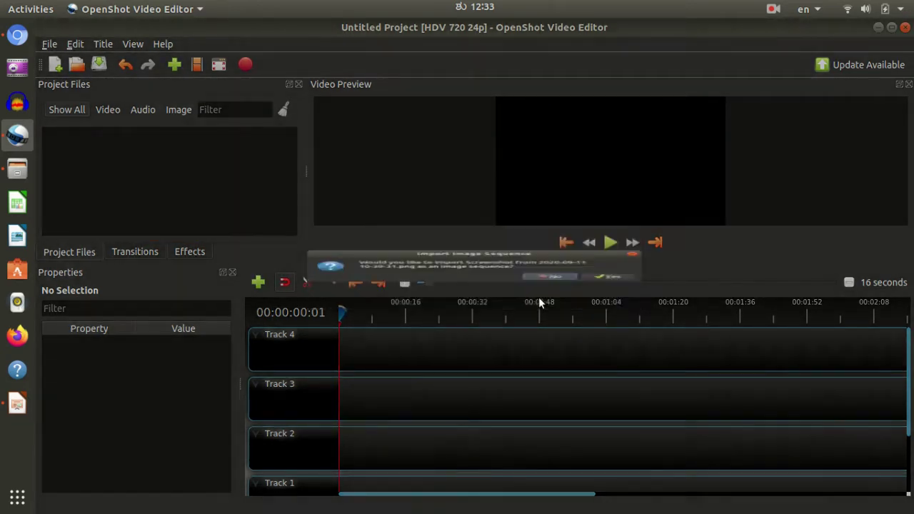
# Place the title slide screenshot at the start of Track 4
pyautogui.moveTo(77, 147); pyautogui.dragTo(341, 350)
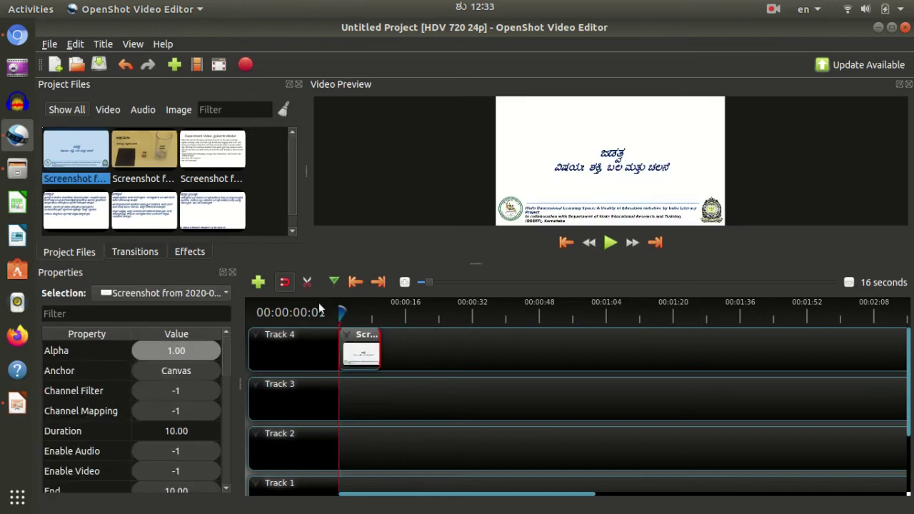
pyautogui.moveTo(143, 163); pyautogui.dragTo(205, 187)
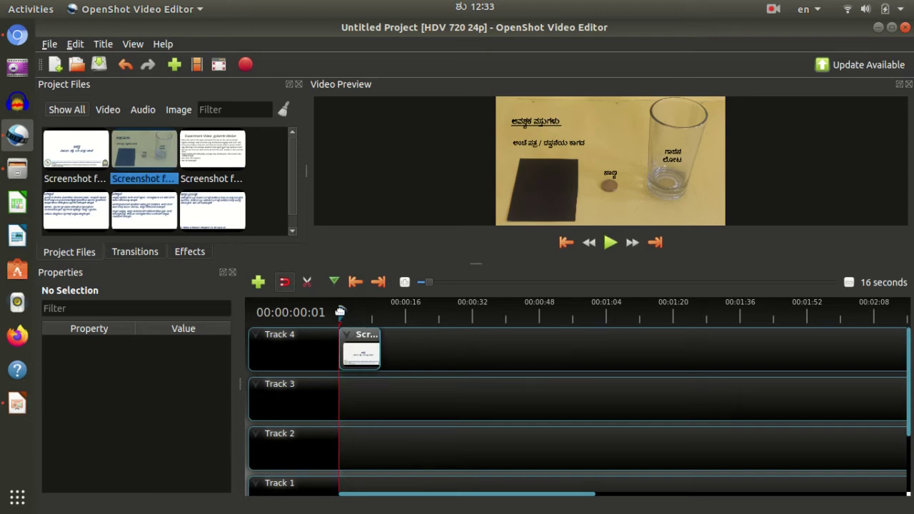
pyautogui.moveTo(340, 312)
pyautogui.mouseDown()
pyautogui.moveTo(351, 312)
pyautogui.moveTo(340, 312)
pyautogui.mouseUp()
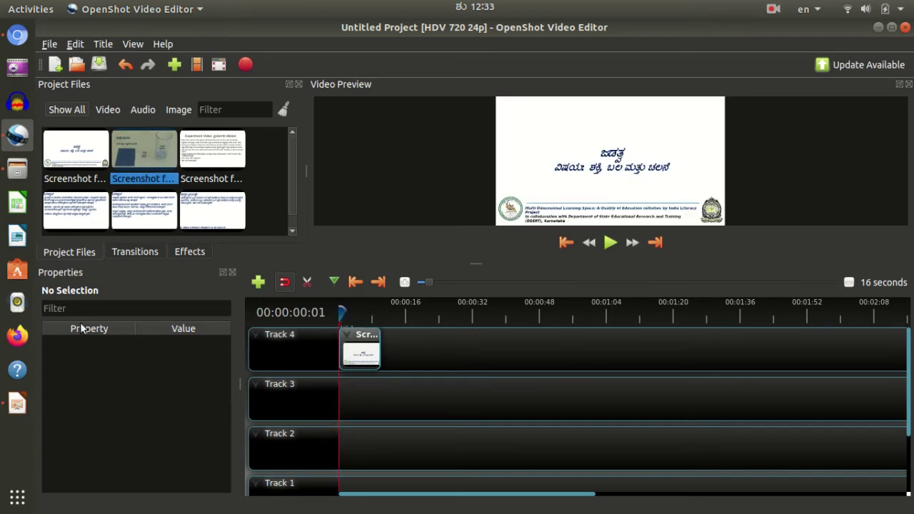
# Import S1.mp3 from the Science Experiment folder and place it at the start of Track 3
pyautogui.click(21, 170)
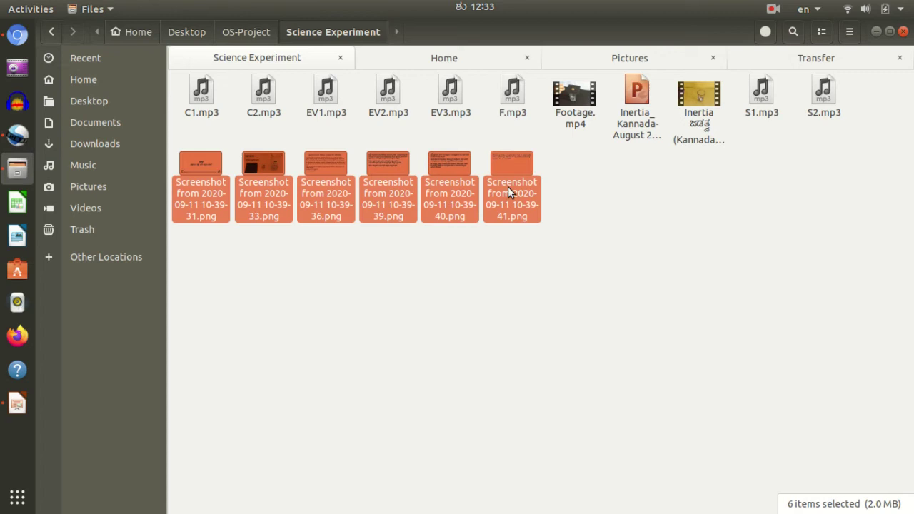
pyautogui.click(743, 220)
pyautogui.moveTo(767, 118); pyautogui.dragTo(208, 217)
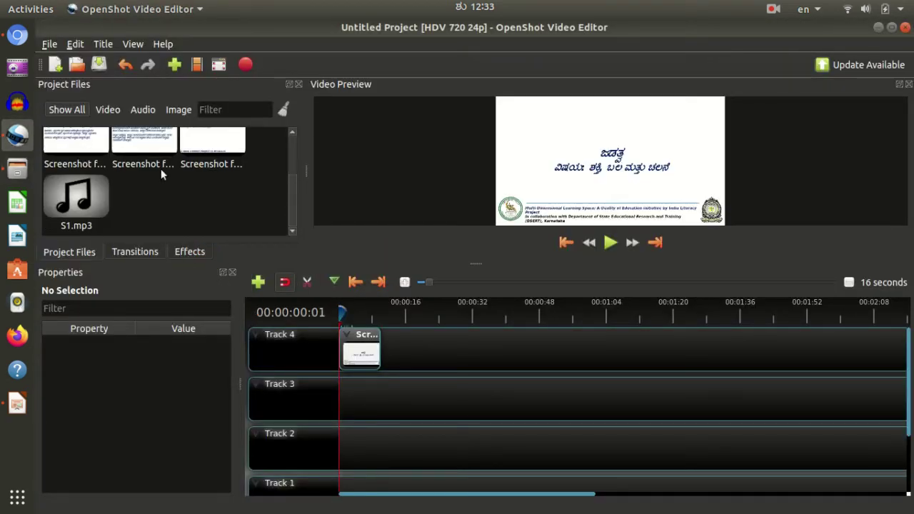
pyautogui.moveTo(75, 198); pyautogui.dragTo(325, 378)
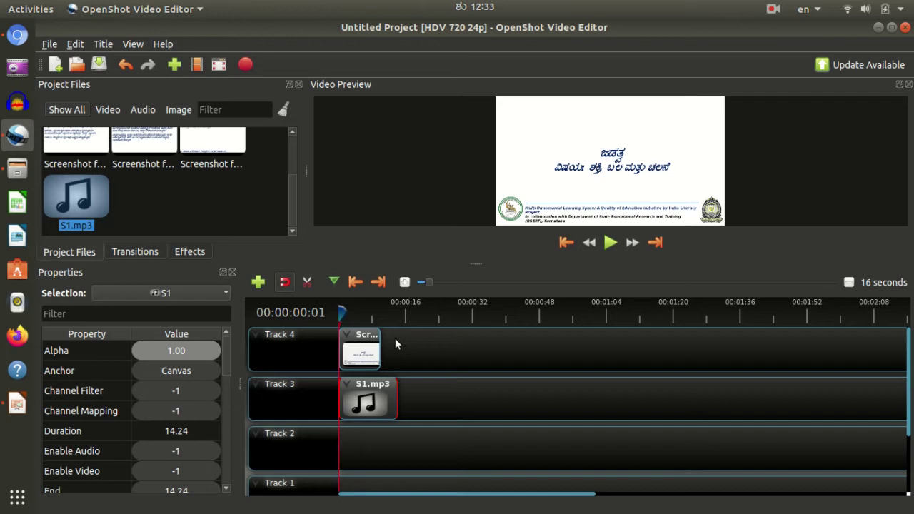
# Play the S1.mp3 narration and extend the title slide clip on Track 4 to about 13.84 seconds, near the audio's end
pyautogui.press('space')
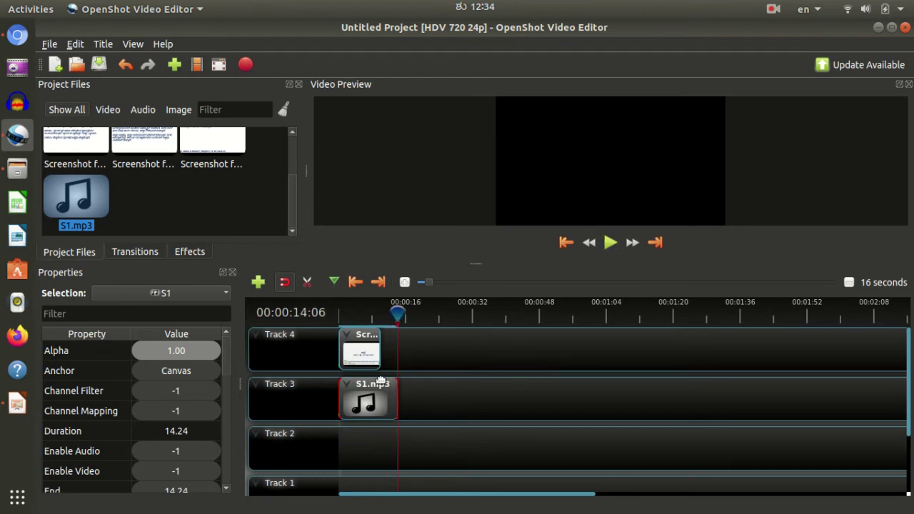
pyautogui.moveTo(377, 344); pyautogui.dragTo(462, 315)
pyautogui.click(386, 354)
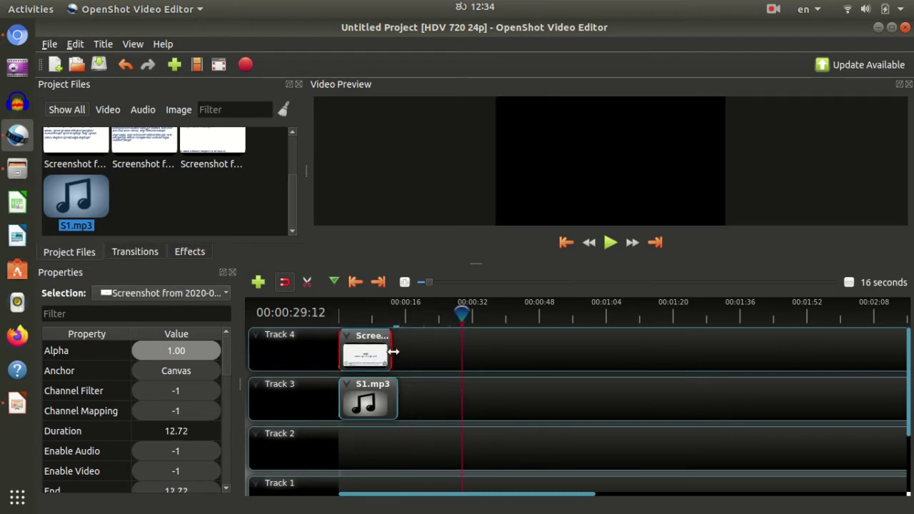
pyautogui.click(401, 371)
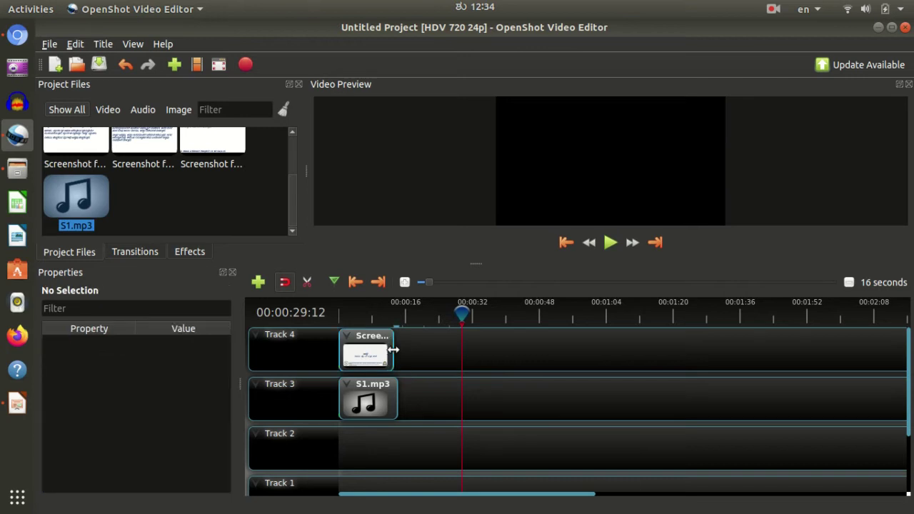
pyautogui.moveTo(393, 349); pyautogui.dragTo(397, 348)
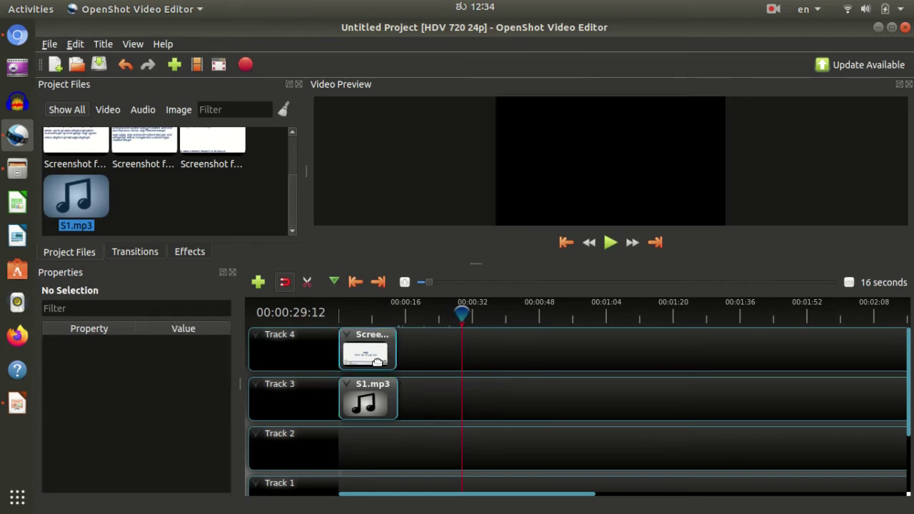
pyautogui.click(376, 362)
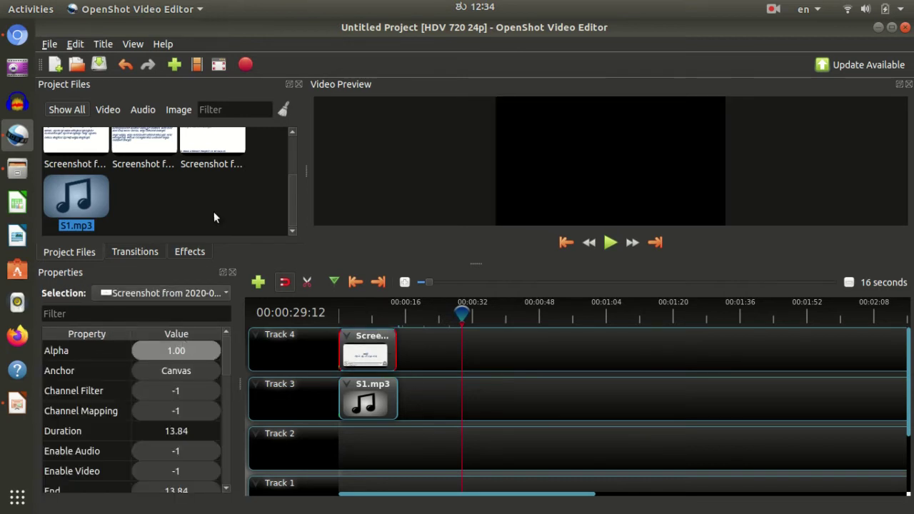
# Place the materials slide screenshot after the title clip on Track 4, and import S2.mp3 to follow S1.mp3 on Track 3
pyautogui.scroll(3, 221, 207)
pyautogui.moveTo(132, 156); pyautogui.dragTo(437, 358)
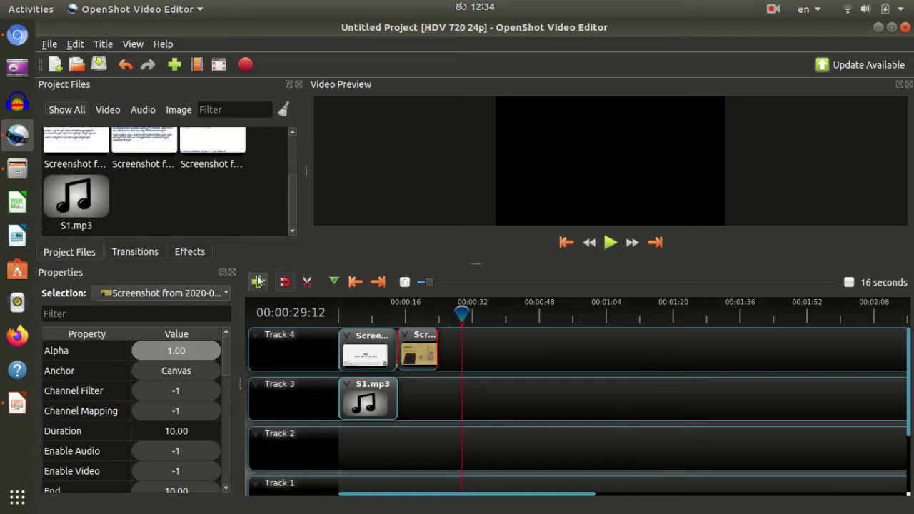
pyautogui.hotkey('alt', 'Tab')
pyautogui.moveTo(828, 107); pyautogui.dragTo(394, 379)
pyautogui.hotkey('alt', 'Tab')
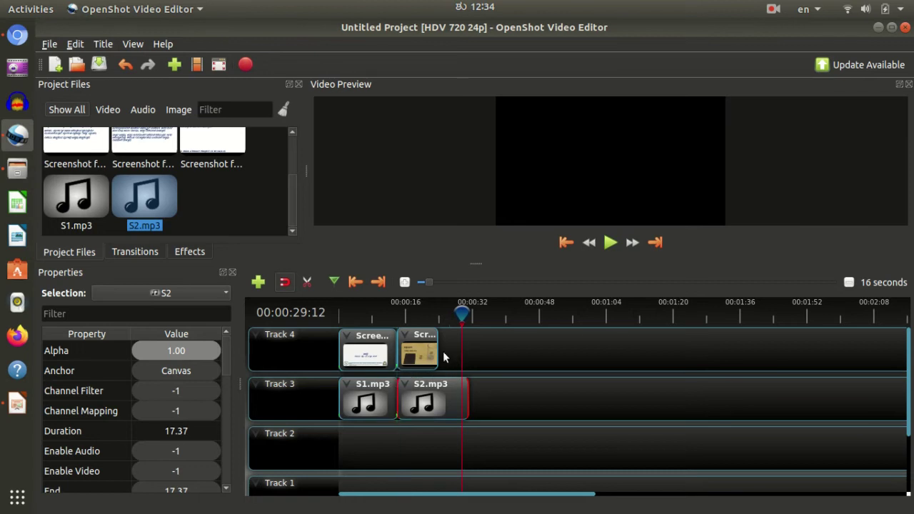
# Extend the materials slide clip to the end of S2.mp3 and add a new track above Track 4
pyautogui.moveTo(441, 350); pyautogui.dragTo(469, 351)
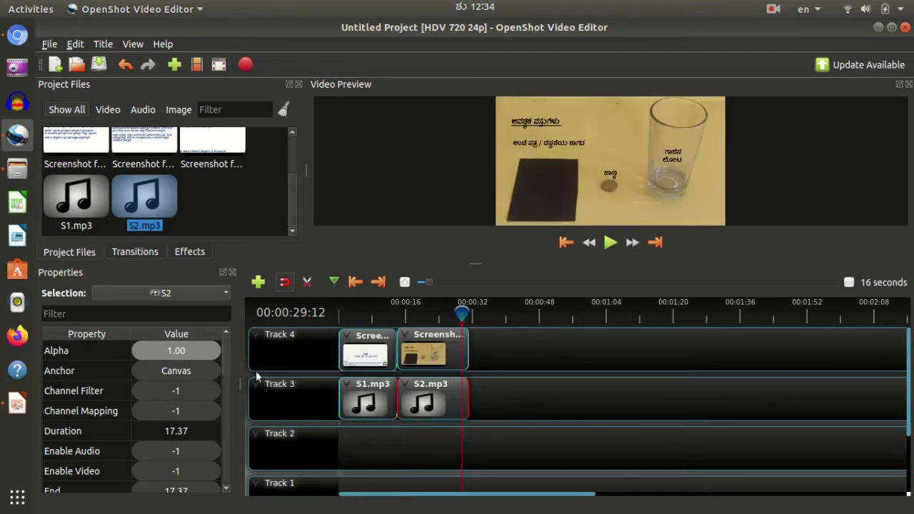
pyautogui.rightClick(292, 343)
pyautogui.click(360, 360)
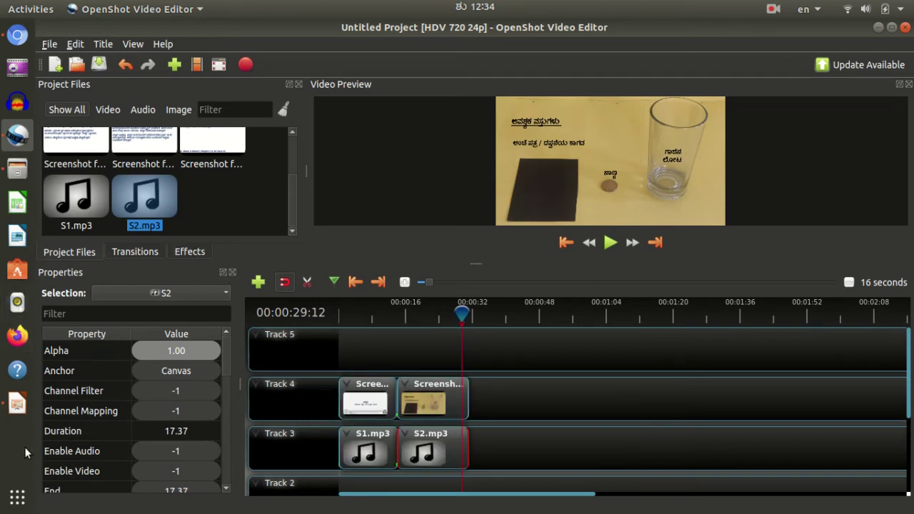
# Check slide 3 in LibreOffice Impress, and add Footage.mp4 directly after the materials clip on Track 4 in OpenShot without the overlapping Fade transition
pyautogui.click(17, 404)
pyautogui.click(102, 326)
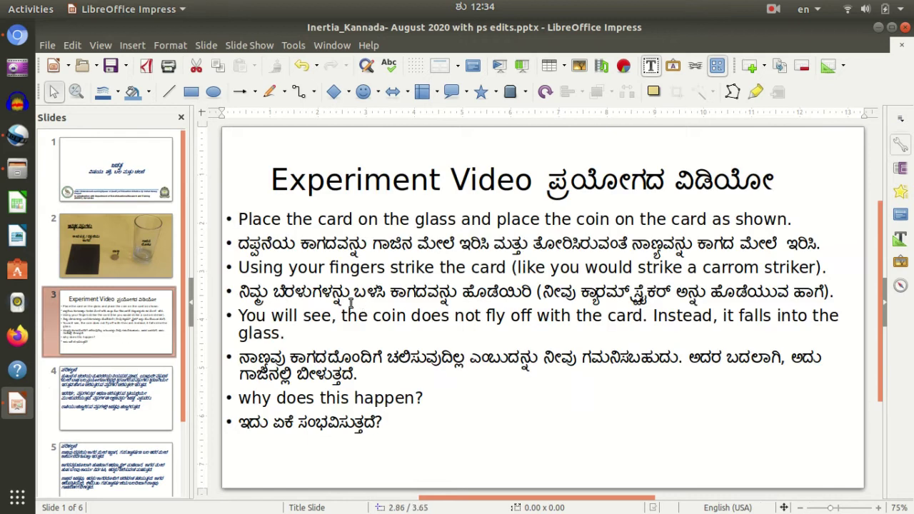
pyautogui.click(17, 169)
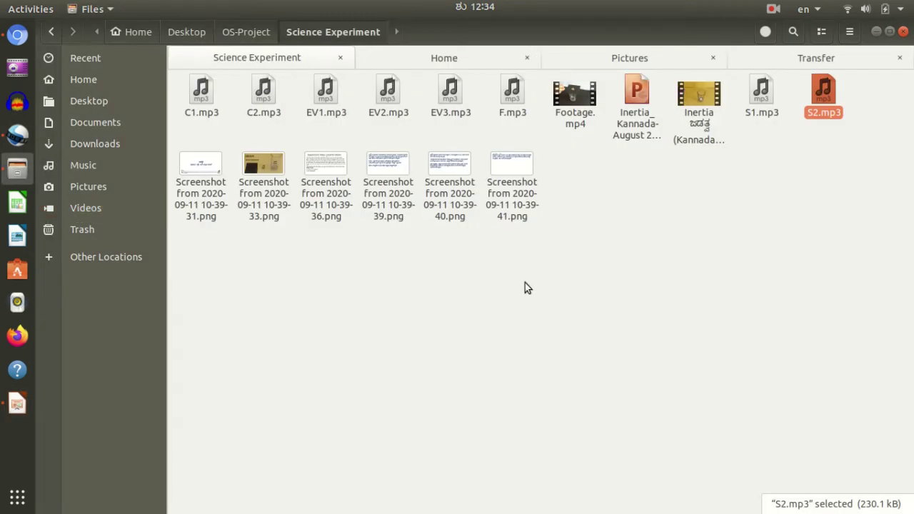
pyautogui.moveTo(572, 91); pyautogui.dragTo(464, 401)
pyautogui.hotkey('alt', 'Tab')
pyautogui.hotkey('alt', 'Tab')
pyautogui.hotkey('alt', 'Tab')
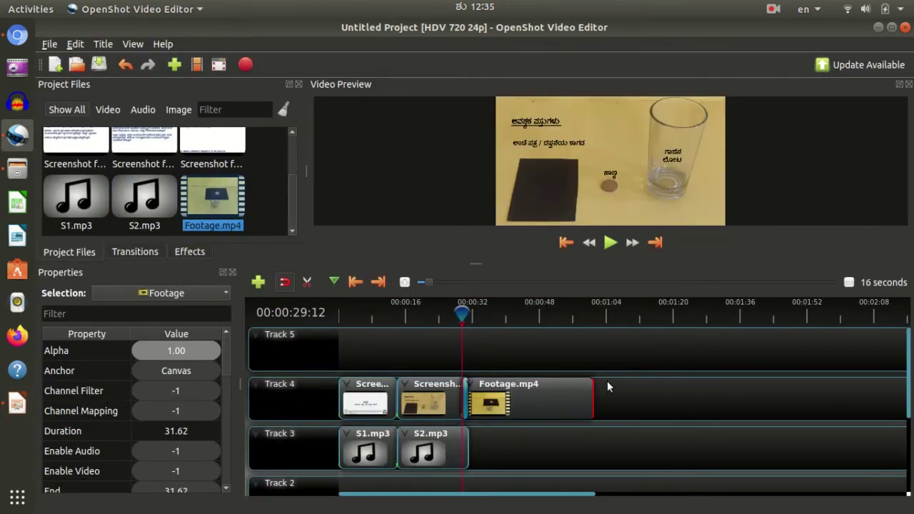
pyautogui.click(462, 402)
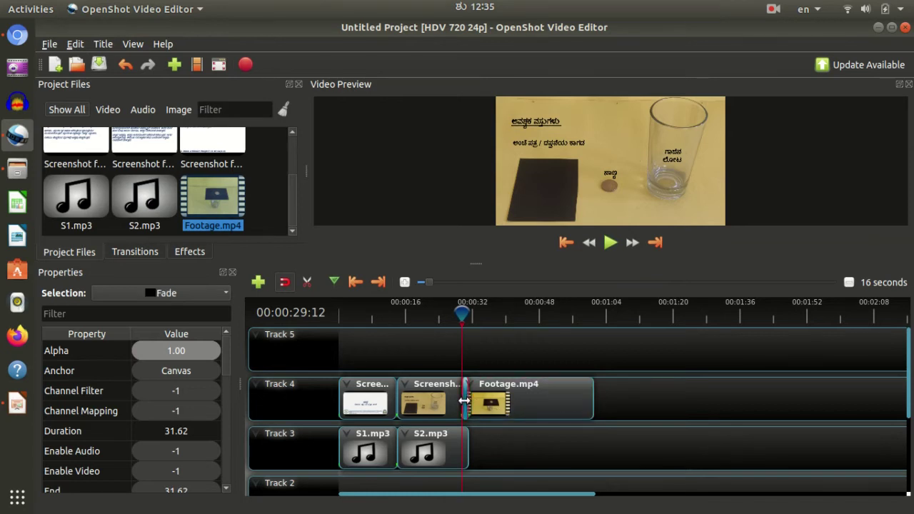
pyautogui.moveTo(531, 405)
pyautogui.mouseDown()
pyautogui.moveTo(557, 406)
pyautogui.moveTo(537, 408)
pyautogui.mouseUp()
# Separate the audio of Footage.mp4 into a single all-channels clip and delete that audio clip from Track 3
pyautogui.rightClick(547, 401)
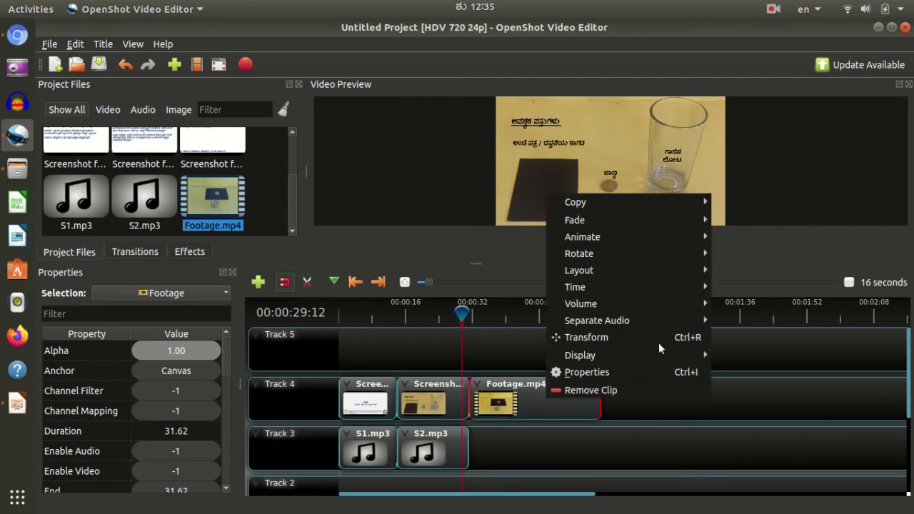
pyautogui.moveTo(663, 310)
pyautogui.click(778, 321)
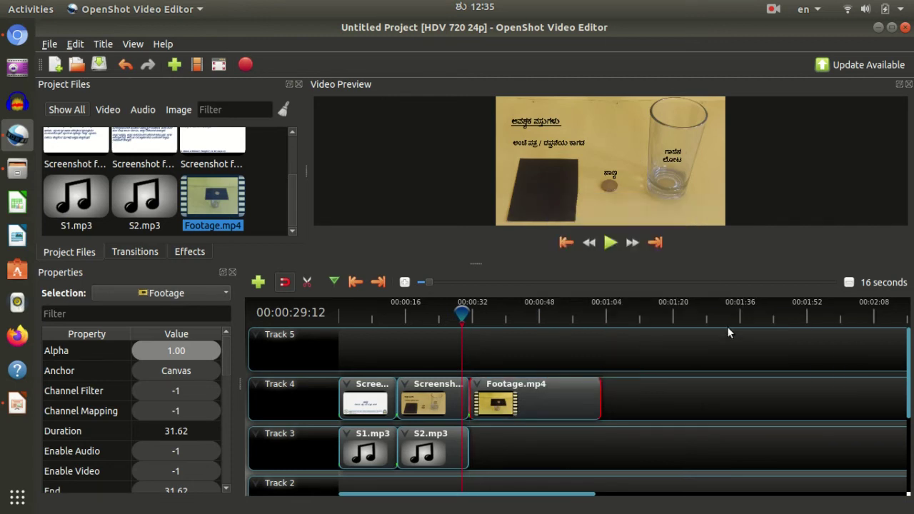
pyautogui.click(541, 457)
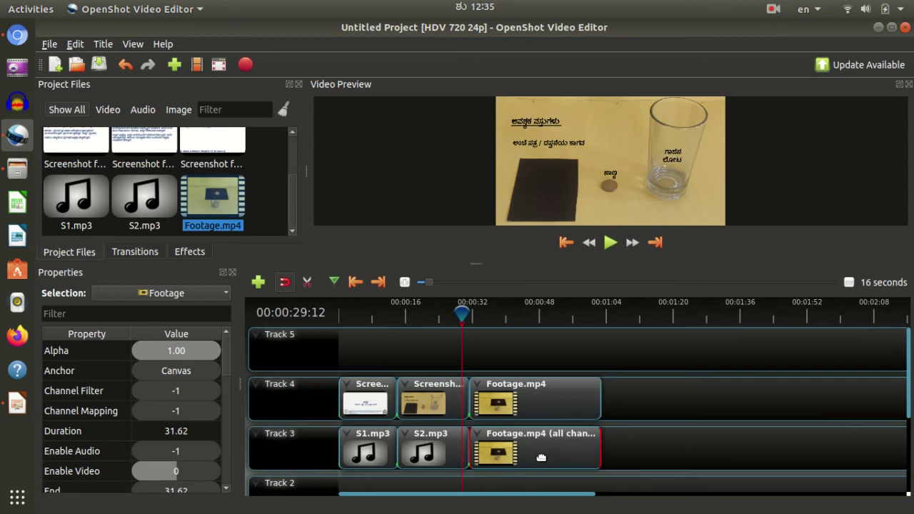
pyautogui.press('Delete')
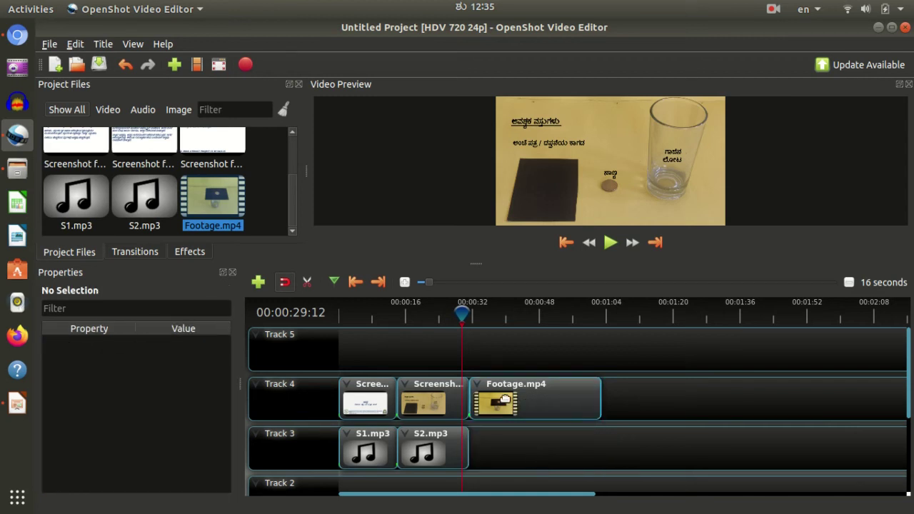
# Play the Footage.mp4 clip from its beginning to review the coin experiment, pausing at about 50 seconds on the timeline
pyautogui.click(487, 311)
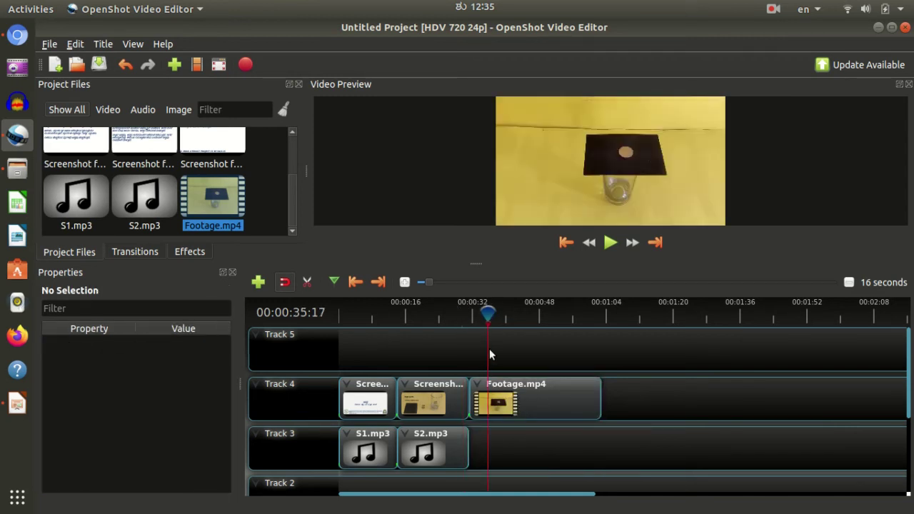
pyautogui.moveTo(486, 311); pyautogui.dragTo(472, 311)
pyautogui.press('space')
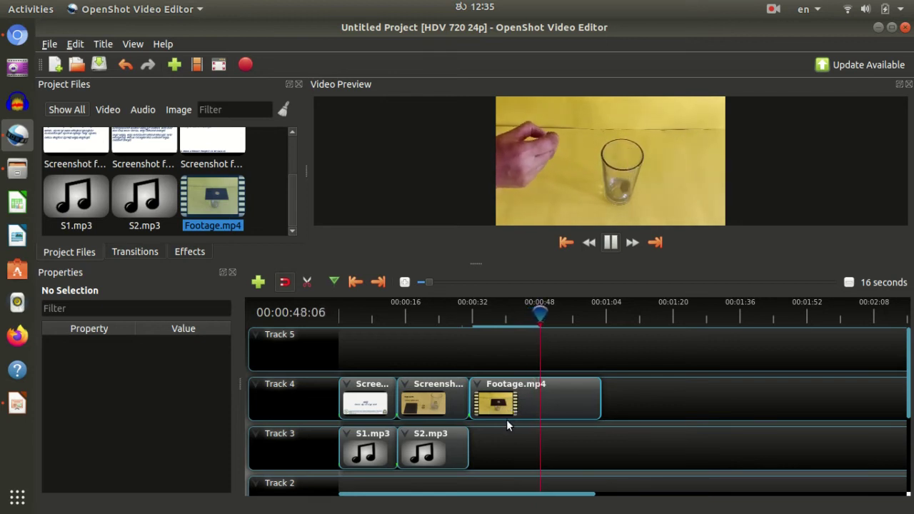
pyautogui.press('space')
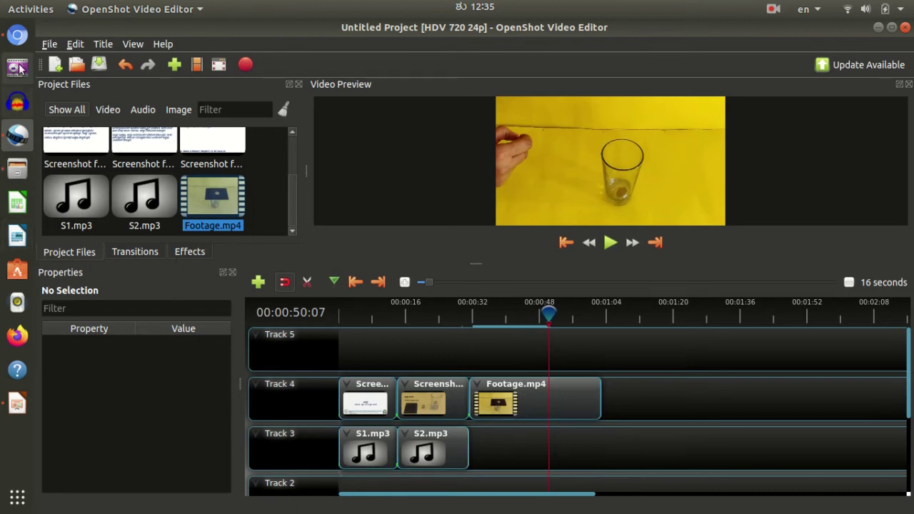
# Add EV1.mp3 to Track 5 at the start of Footage.mp4 and play that section through to the end of the narration
pyautogui.click(17, 170)
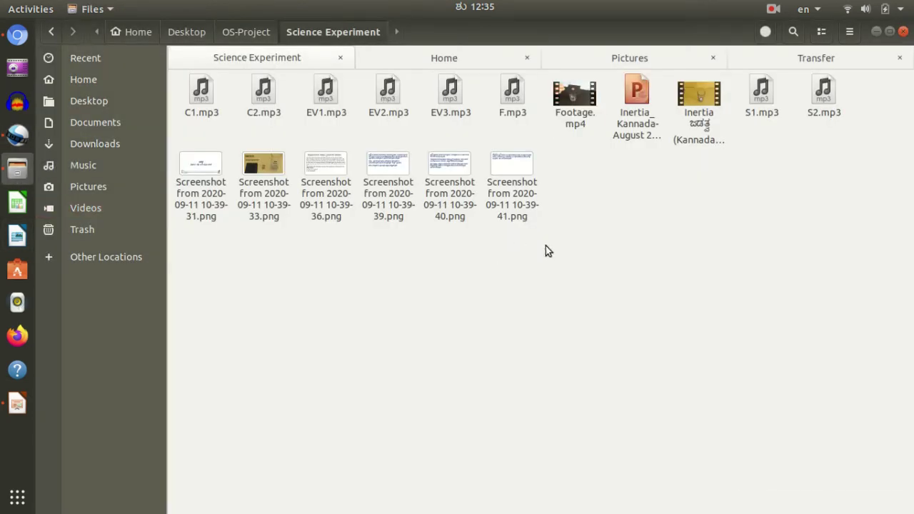
pyautogui.click(325, 92)
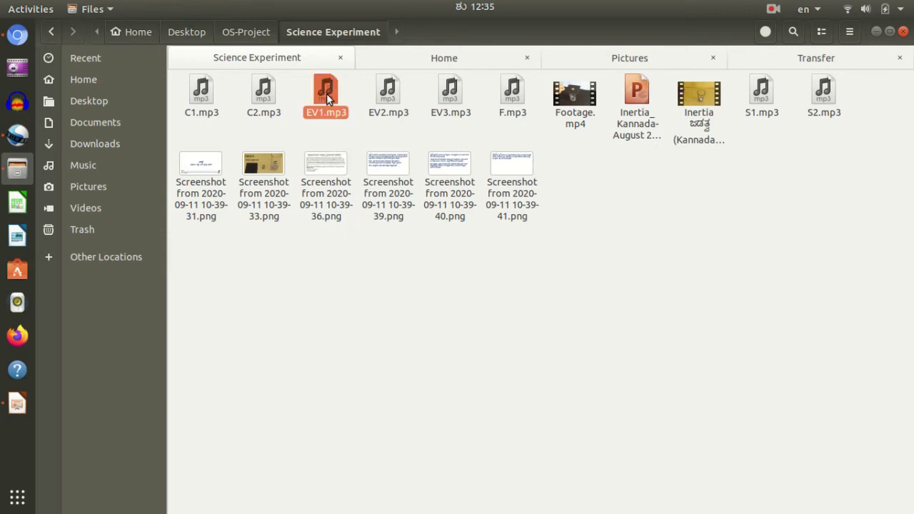
pyautogui.click(390, 92)
pyautogui.click(452, 93)
pyautogui.moveTo(325, 92); pyautogui.dragTo(465, 339)
pyautogui.hotkey('alt', 'Tab')
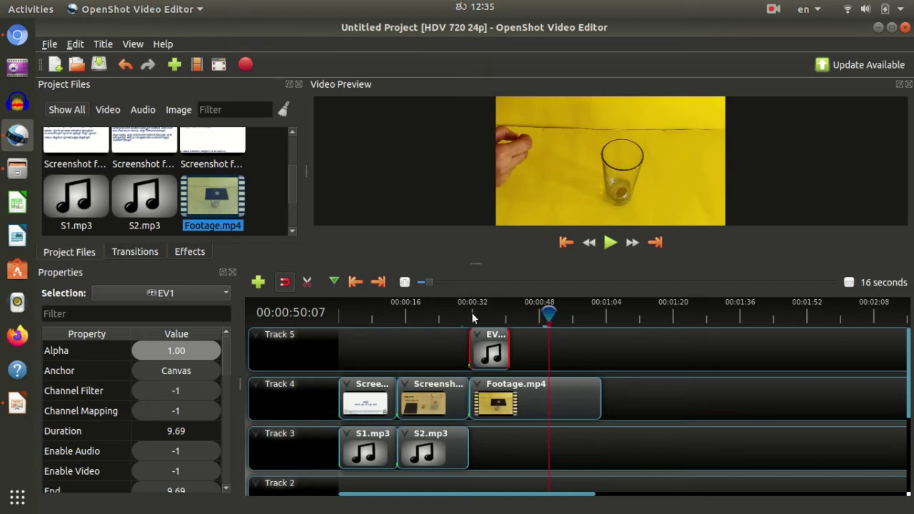
pyautogui.click(470, 315)
pyautogui.press('space')
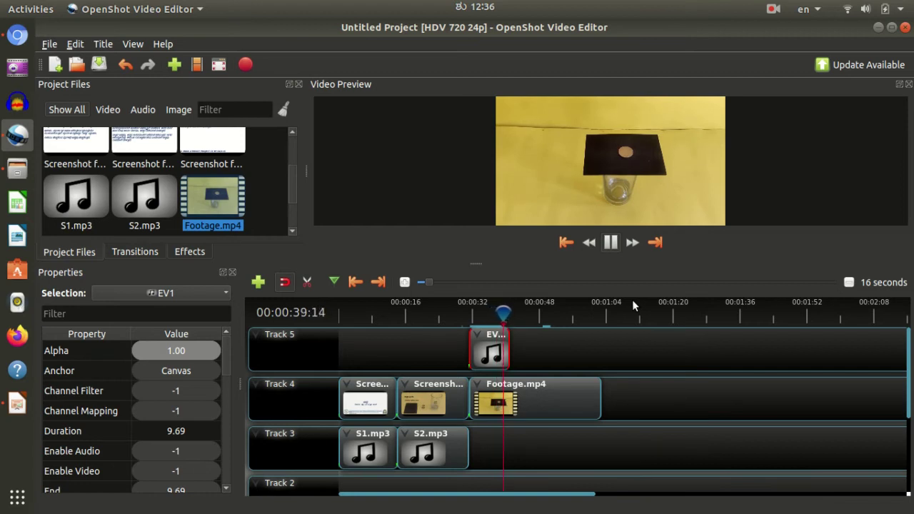
pyautogui.press('space')
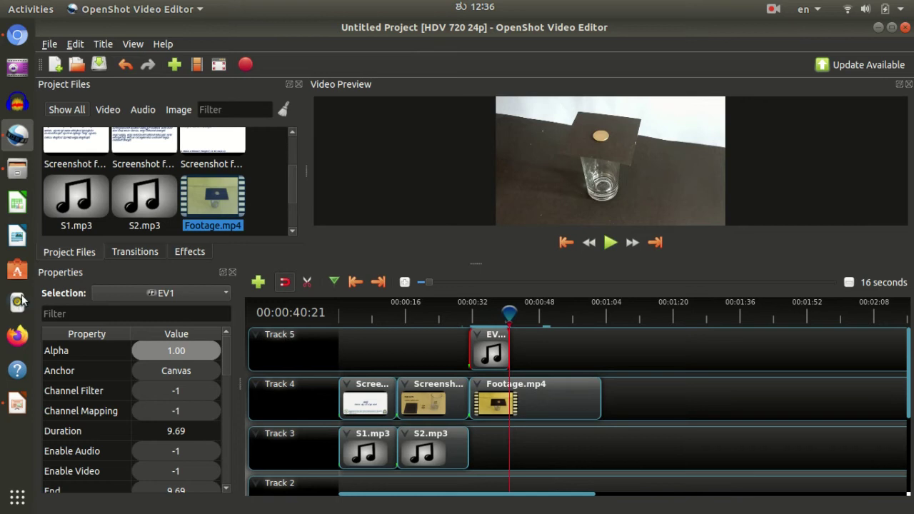
# Import EV2.mp3, place it directly after EV1.mp3 on Track 5, and play it through to its end
pyautogui.click(16, 169)
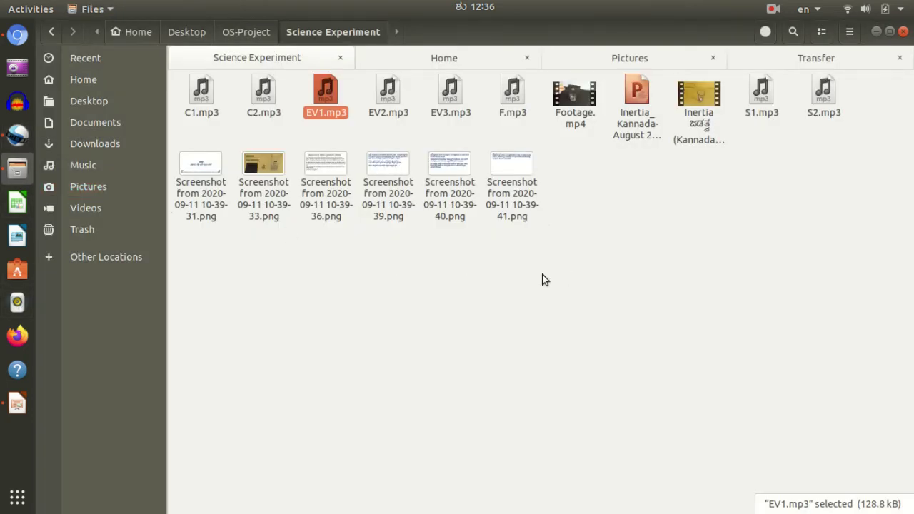
pyautogui.moveTo(390, 99); pyautogui.dragTo(267, 209)
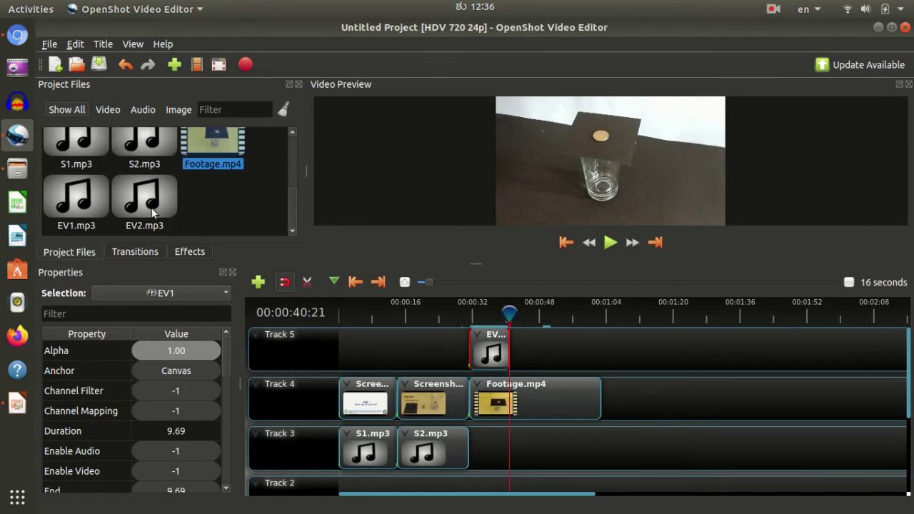
pyautogui.moveTo(152, 213); pyautogui.dragTo(543, 346)
pyautogui.moveTo(519, 343); pyautogui.dragTo(522, 347)
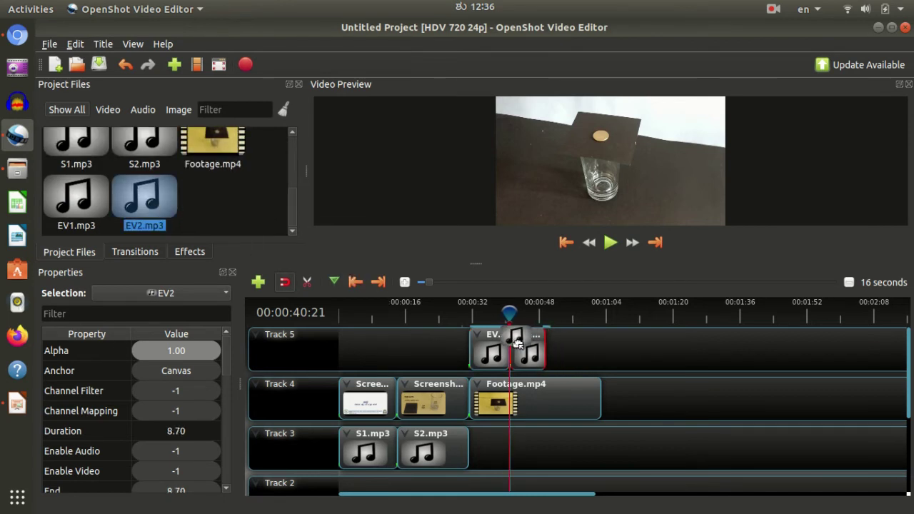
pyautogui.moveTo(507, 317); pyautogui.dragTo(500, 314)
pyautogui.press('space')
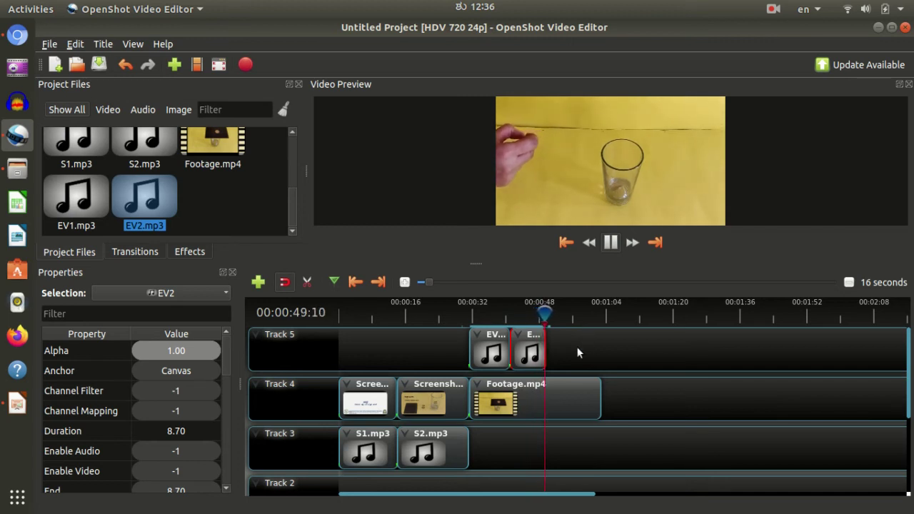
pyautogui.press('space')
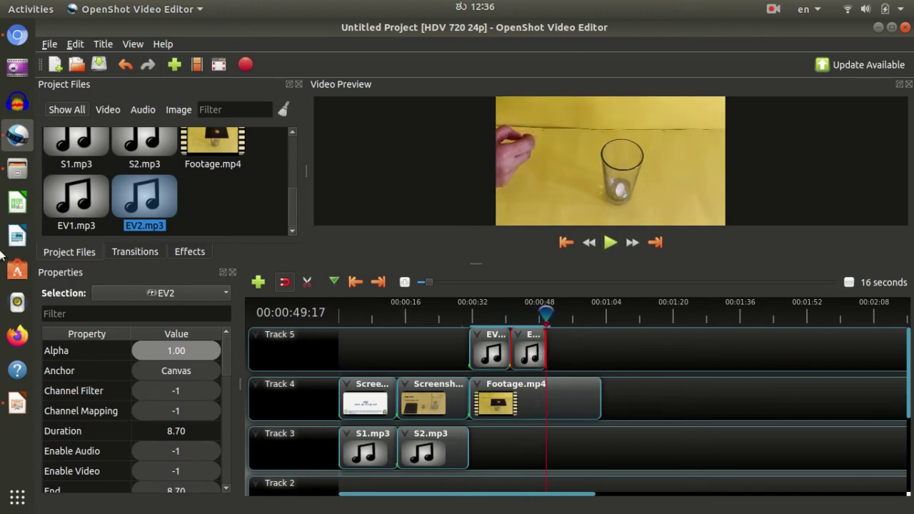
# Add EV3.mp3 directly after EV2.mp3 on Track 5 and play it through to the end of the footage
pyautogui.click(17, 170)
pyautogui.moveTo(450, 93); pyautogui.dragTo(572, 357)
pyautogui.hotkey('alt', 'Tab')
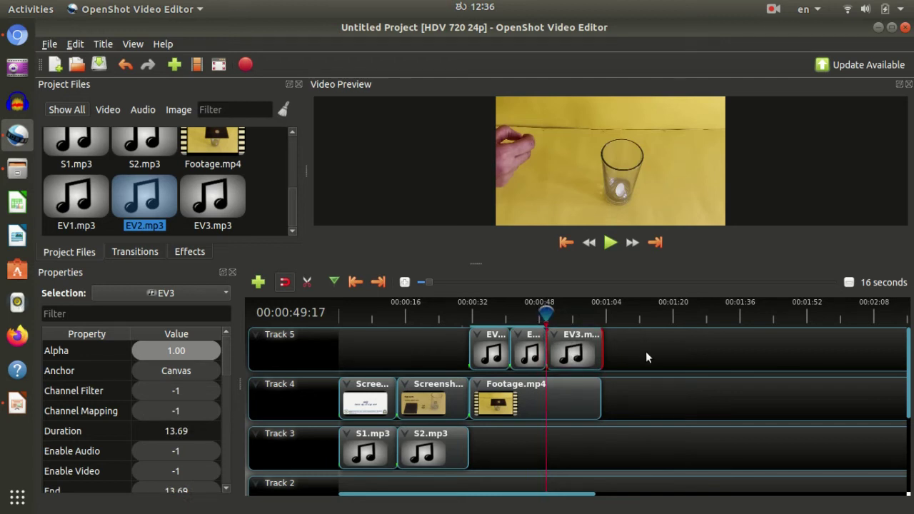
pyautogui.press('space')
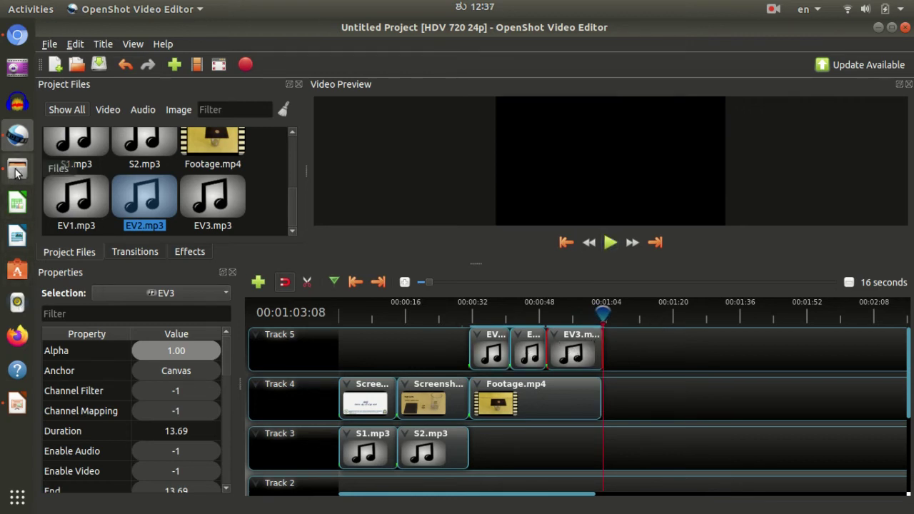
# Check slide 4 in LibreOffice Impress, and import C1.mp3, C2.mp3 and F.mp3 into the OpenShot project files
pyautogui.click(17, 405)
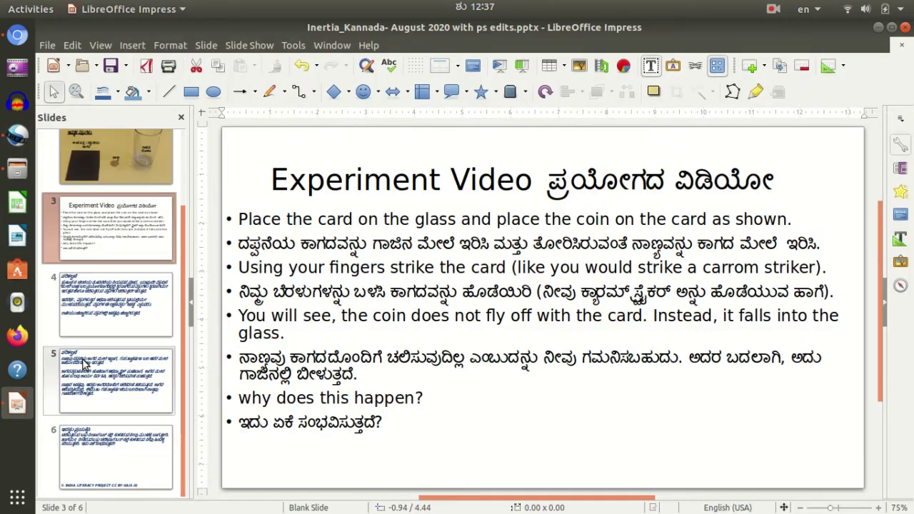
pyautogui.click(90, 322)
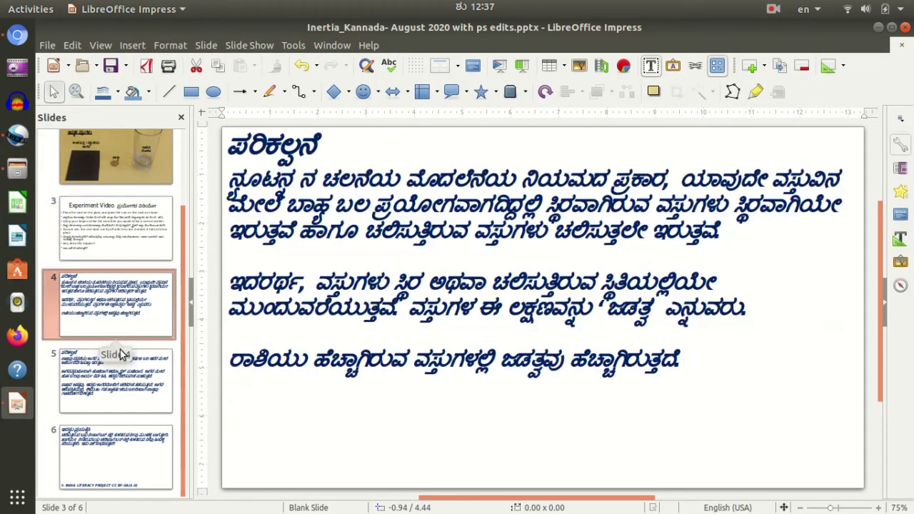
pyautogui.click(16, 170)
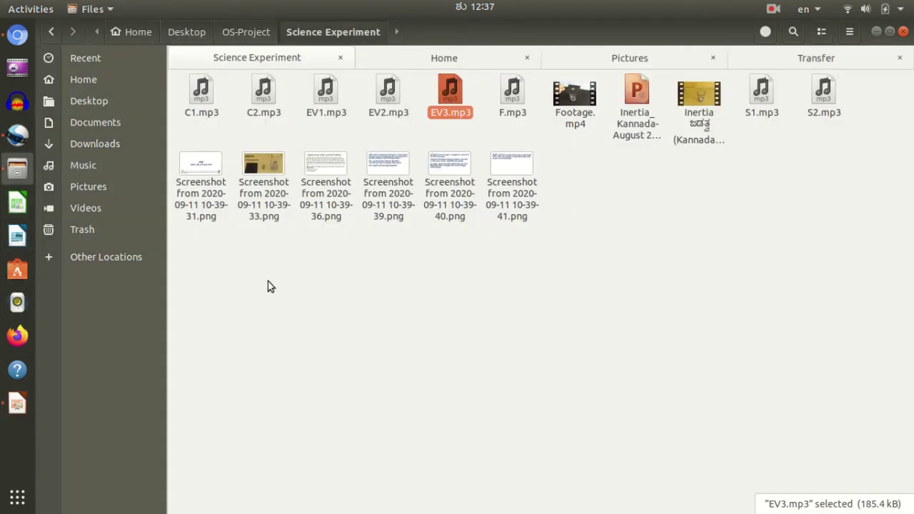
pyautogui.click(204, 111)
pyautogui.keyDown('ctrl'); pyautogui.click(261, 92); pyautogui.keyUp('ctrl')
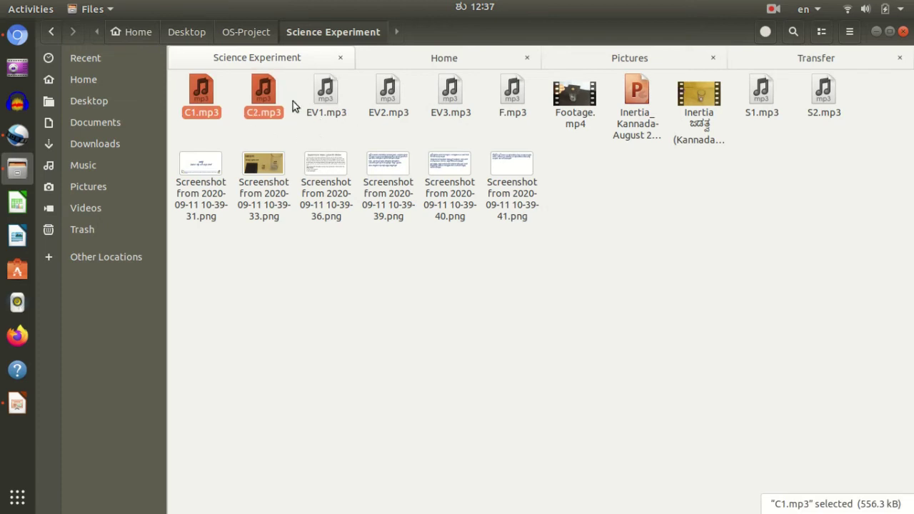
pyautogui.keyDown('ctrl'); pyautogui.click(513, 97); pyautogui.keyUp('ctrl')
pyautogui.moveTo(263, 97); pyautogui.dragTo(143, 203)
pyautogui.hotkey('alt', 'Tab')
pyautogui.hotkey('alt', 'Tab')
pyautogui.hotkey('alt', 'Tab')
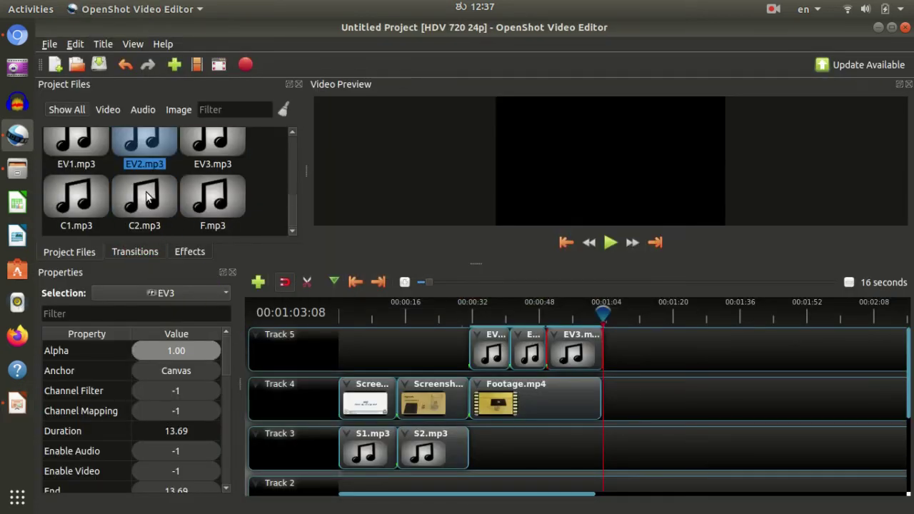
# Add the screenshots of slides 4, 5 and 6 in sequence on Track 4, directly after Footage.mp4
pyautogui.scroll(5, 121, 186)
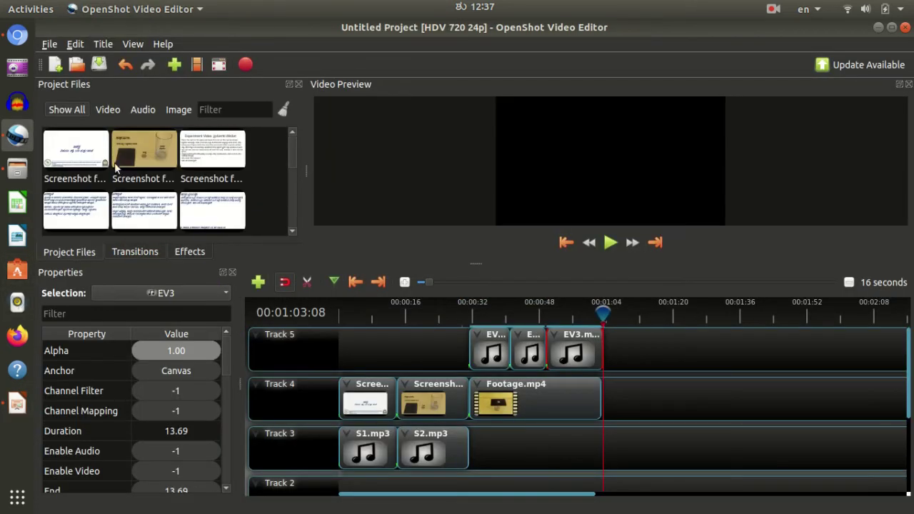
pyautogui.moveTo(69, 207); pyautogui.dragTo(616, 410)
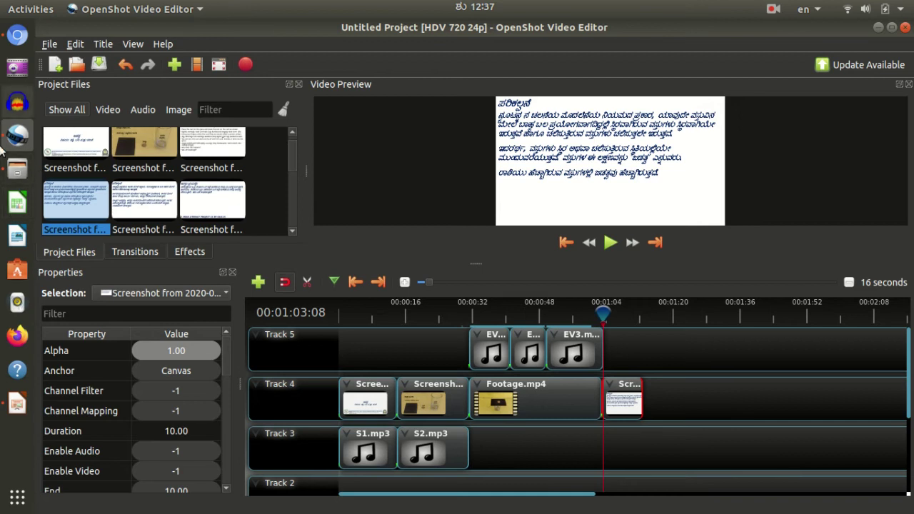
pyautogui.moveTo(141, 198); pyautogui.dragTo(648, 389)
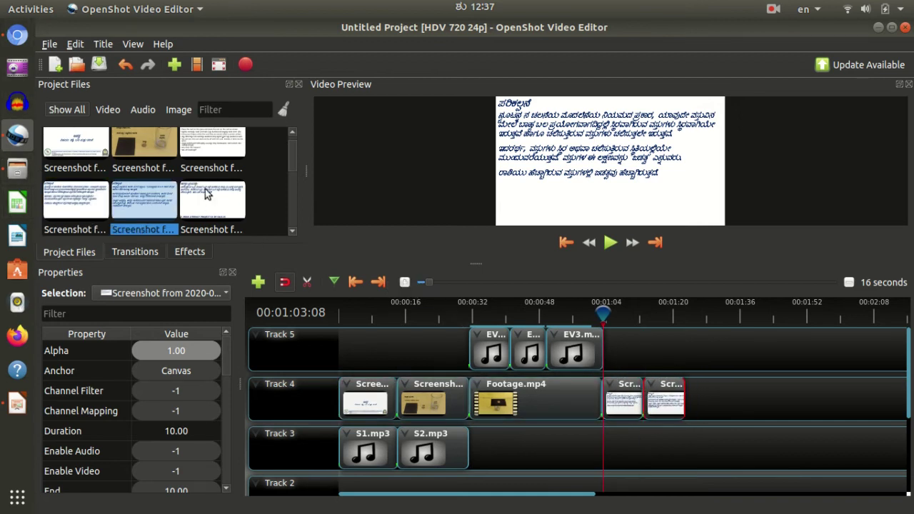
pyautogui.moveTo(212, 204); pyautogui.dragTo(687, 385)
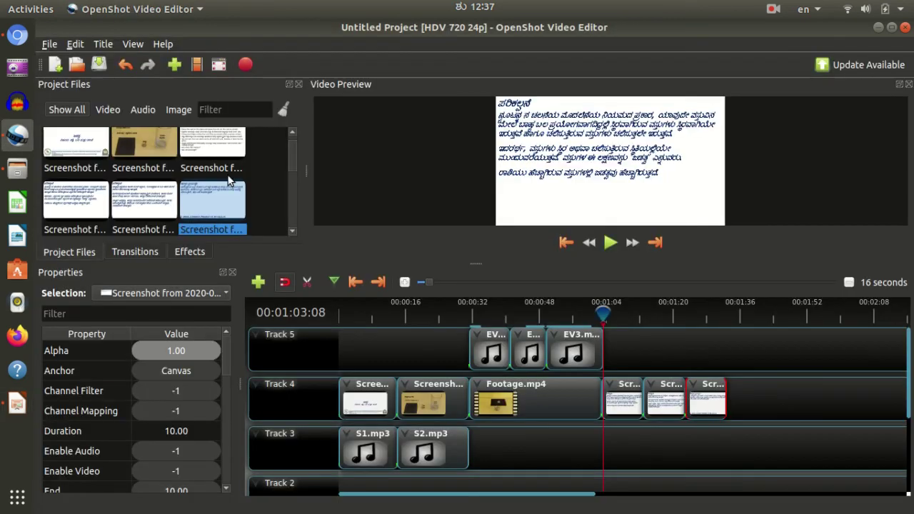
# Add C1.mp3 to Track 3 beneath the slide 4 clip and extend that clip to its end, moving the slide 5 and 6 clips to Track 5
pyautogui.scroll(-3, 168, 212)
pyautogui.moveTo(79, 206); pyautogui.dragTo(608, 441)
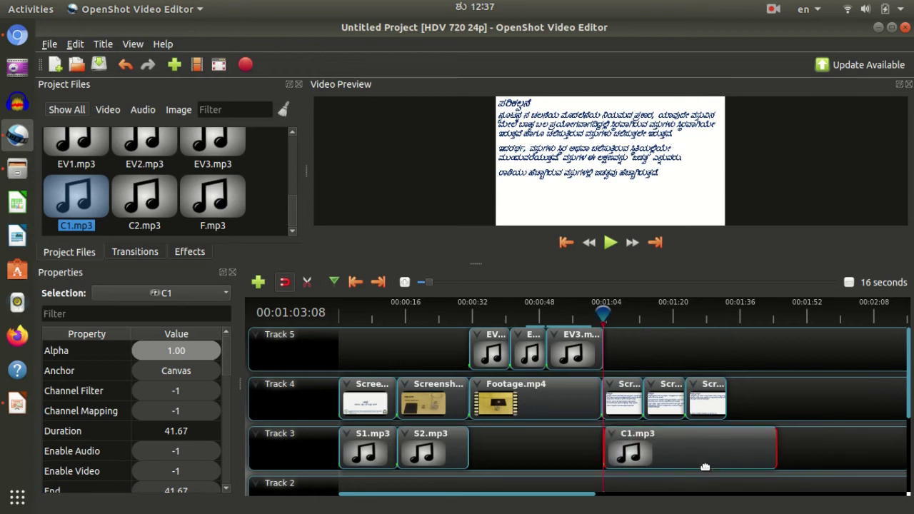
pyautogui.moveTo(707, 403); pyautogui.dragTo(814, 350)
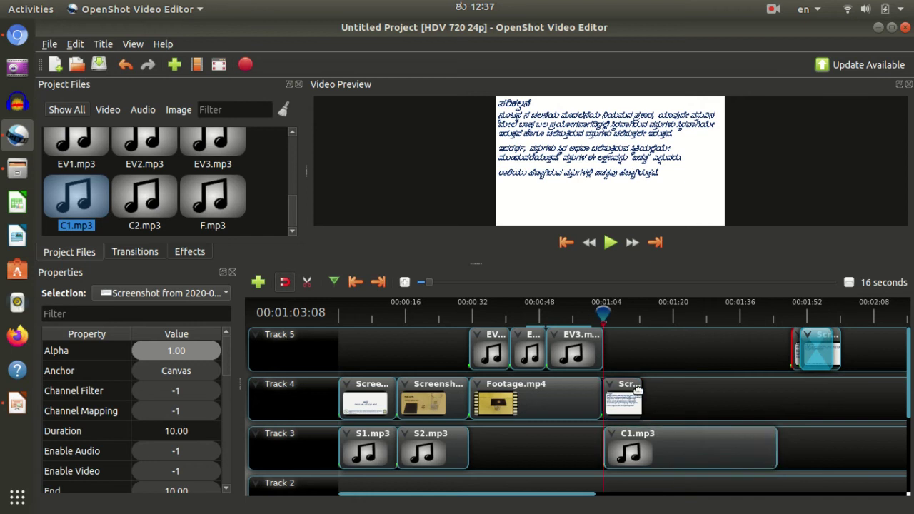
pyautogui.moveTo(643, 402); pyautogui.dragTo(775, 391)
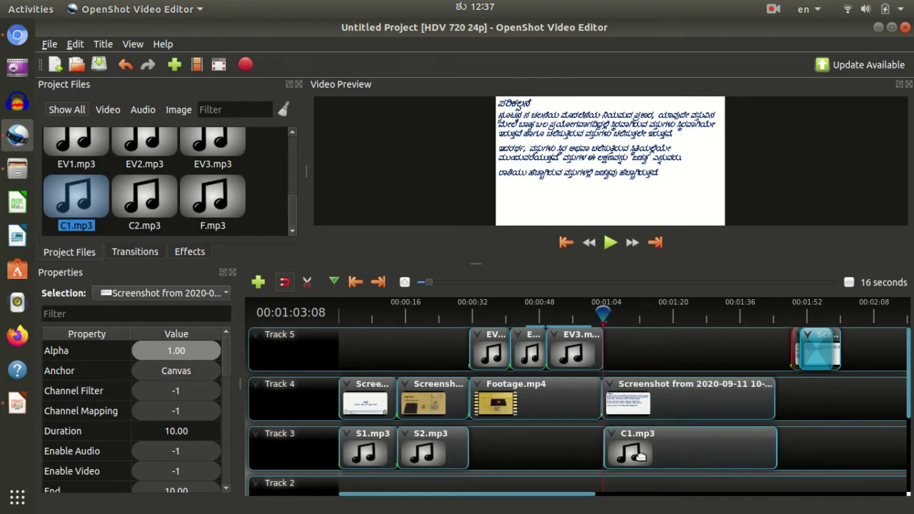
pyautogui.press('space')
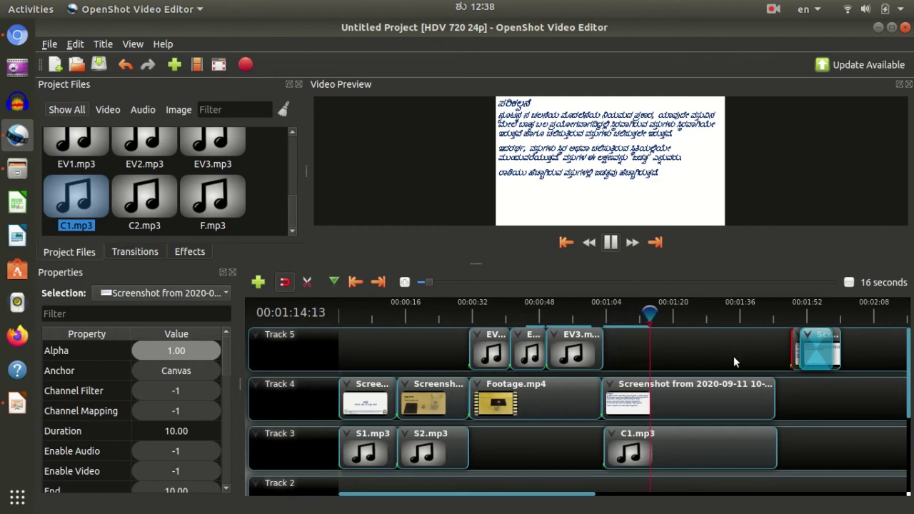
# Delete the transition between the slide 5 and 6 clips, then move slide 6 far along Track 4 and slide 5 directly after slide 4
pyautogui.click(811, 344)
pyautogui.press('Delete')
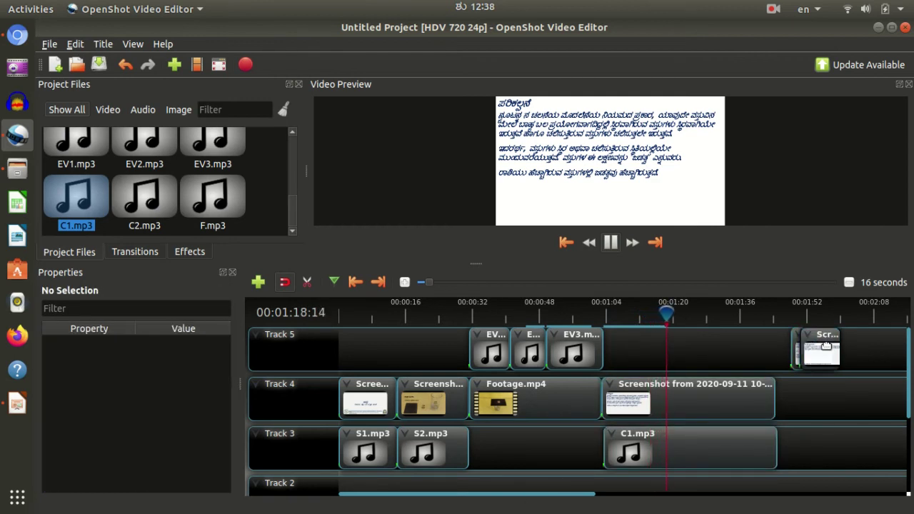
pyautogui.moveTo(811, 343); pyautogui.dragTo(894, 400)
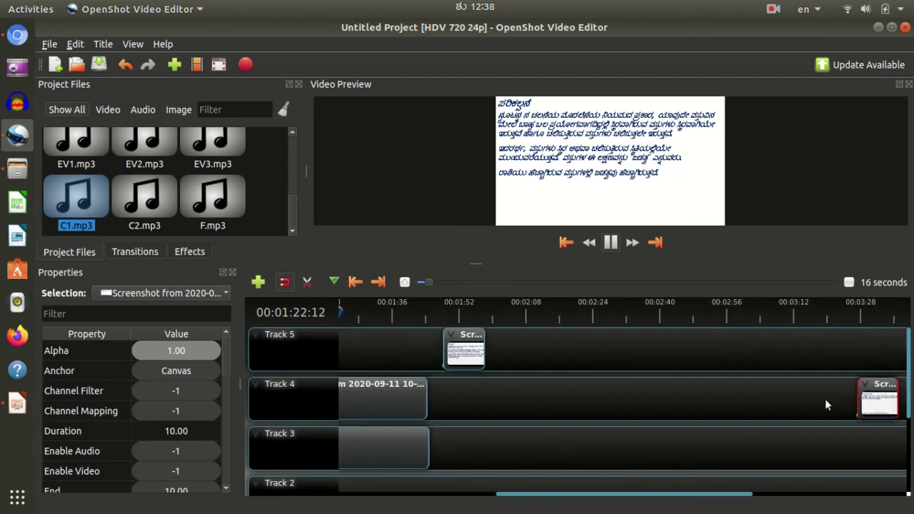
pyautogui.moveTo(627, 494); pyautogui.dragTo(518, 500)
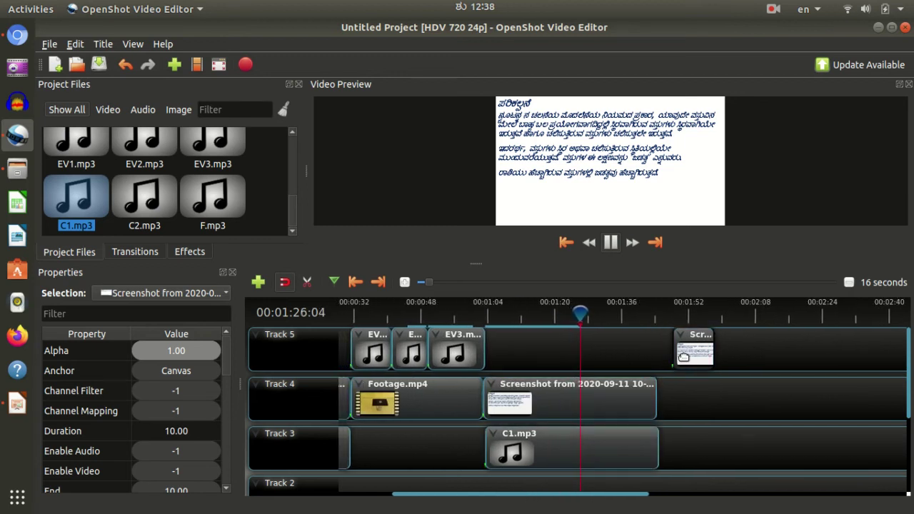
pyautogui.moveTo(681, 340); pyautogui.dragTo(662, 391)
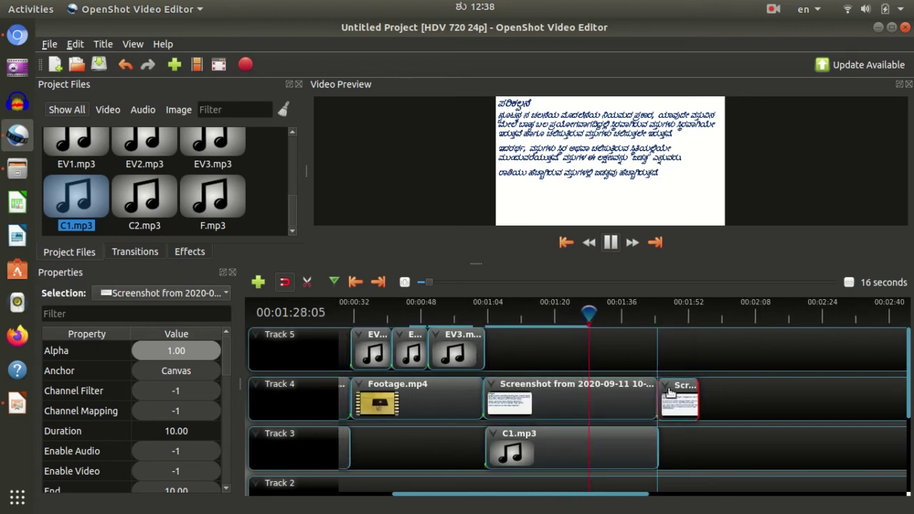
pyautogui.press('space')
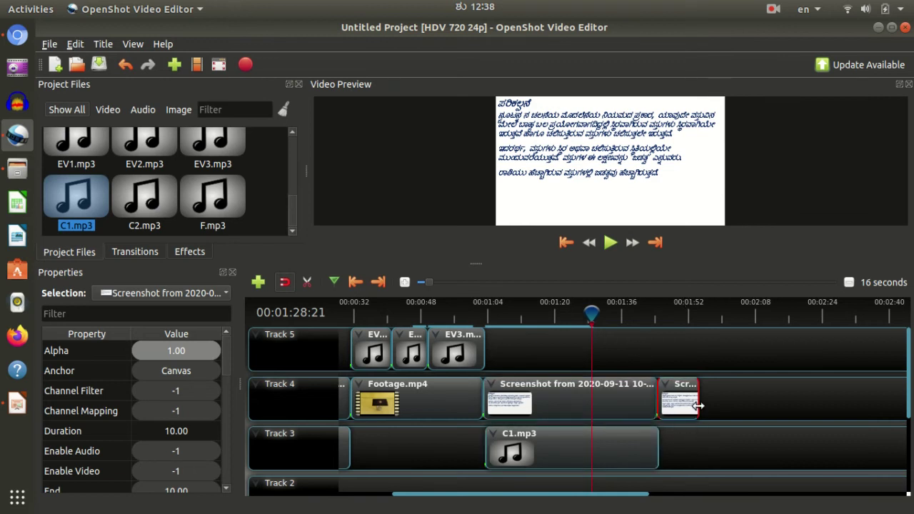
# Add C2.mp3 directly after C1.mp3 on Track 3, extend the slide 5 clip to its end, and play from that clip's start
pyautogui.moveTo(145, 221); pyautogui.dragTo(663, 425)
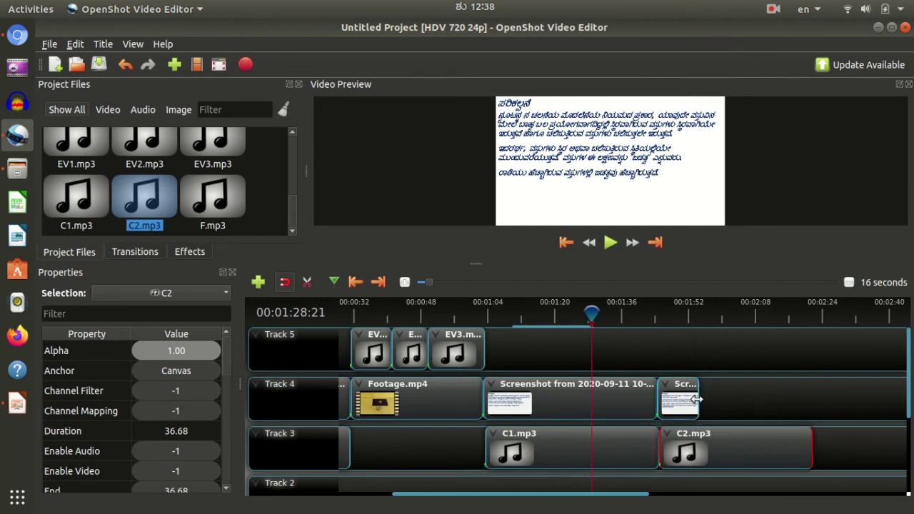
pyautogui.moveTo(696, 400); pyautogui.dragTo(805, 390)
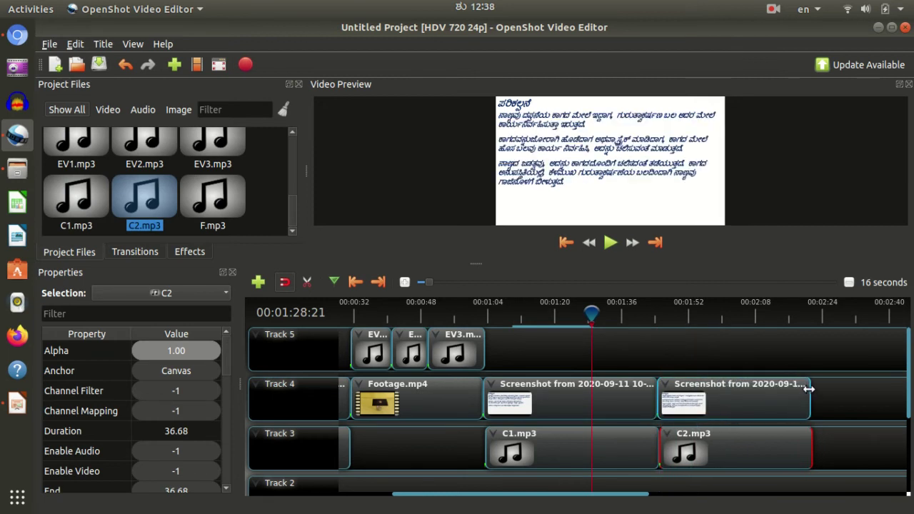
pyautogui.click(653, 309)
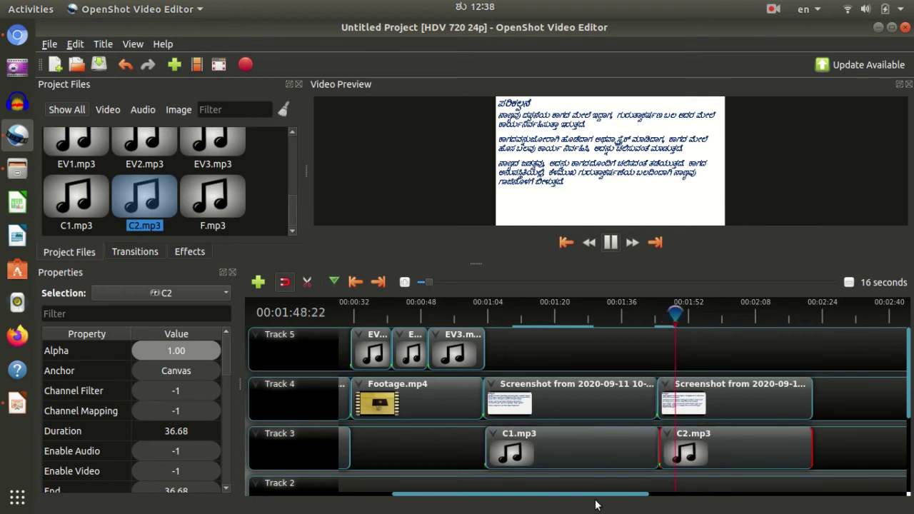
# Move the slide 6 clip directly after the slide 5 clip on Track 4 and add F.mp3 beneath it on Track 3
pyautogui.moveTo(588, 498); pyautogui.dragTo(697, 494)
pyautogui.moveTo(857, 398); pyautogui.dragTo(581, 398)
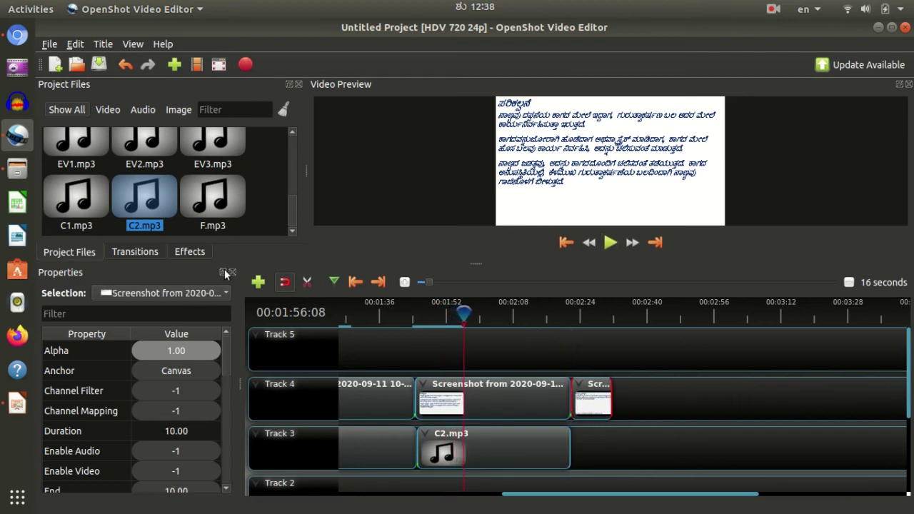
pyautogui.moveTo(212, 209); pyautogui.dragTo(570, 440)
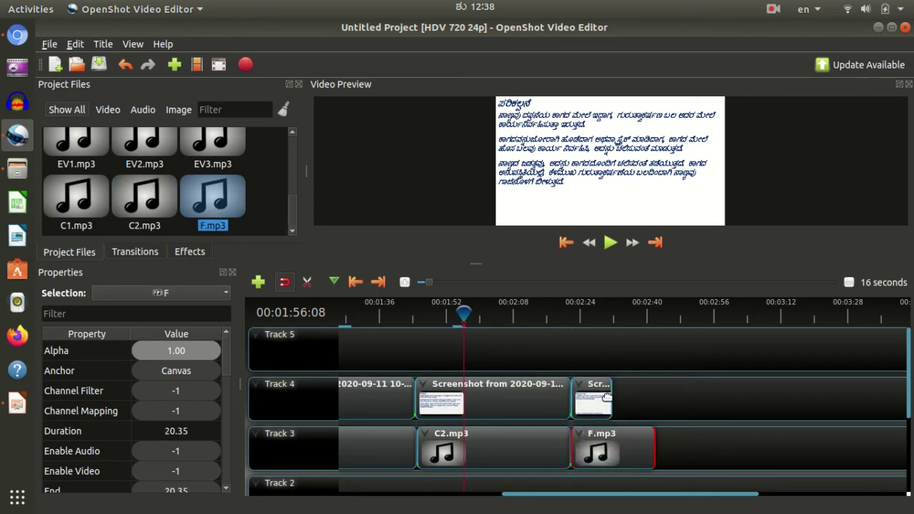
# Extend the slide 6 clip on Track 4 to the end of the F.mp3 narration beneath it
pyautogui.moveTo(611, 397); pyautogui.dragTo(651, 395)
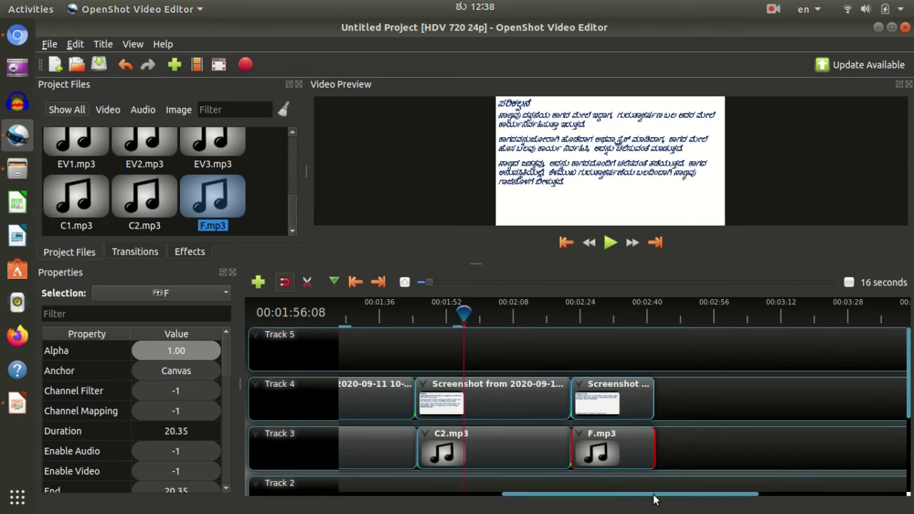
pyautogui.moveTo(652, 498); pyautogui.dragTo(730, 483)
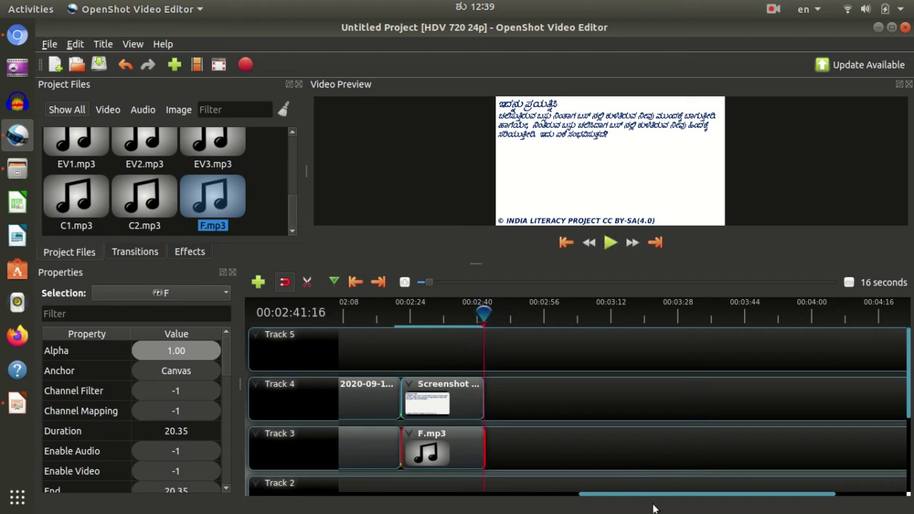
# Review the assembled timeline by playing it from the start, skipping through the slide, footage and first conclusion sections, and stop playback
pyautogui.moveTo(644, 499); pyautogui.dragTo(307, 502)
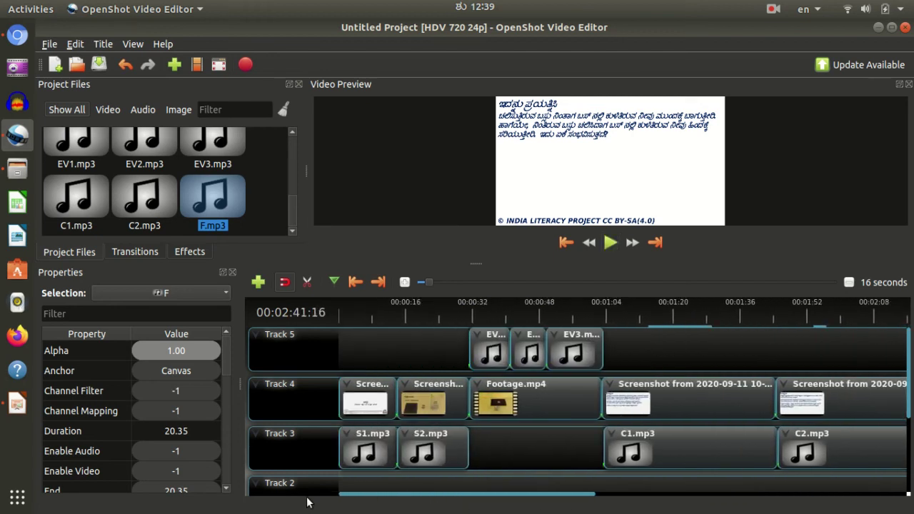
pyautogui.click(347, 402)
pyautogui.click(424, 452)
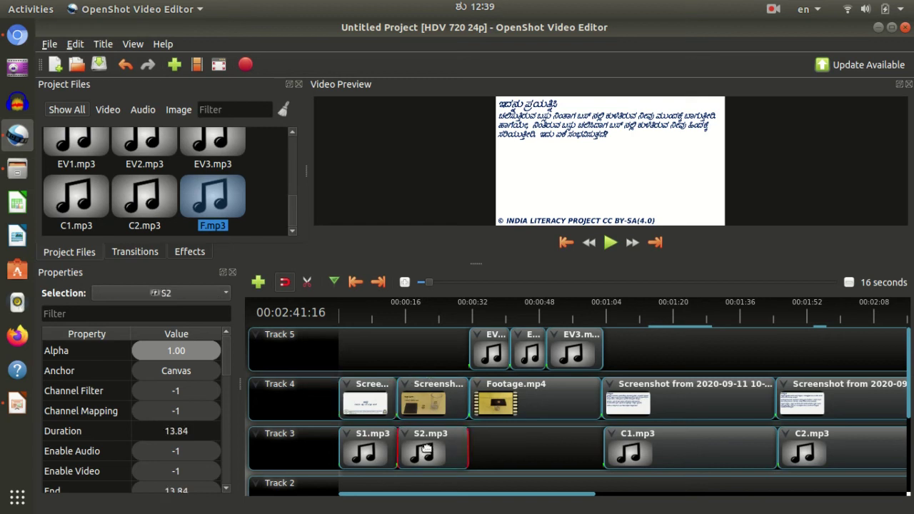
pyautogui.click(547, 407)
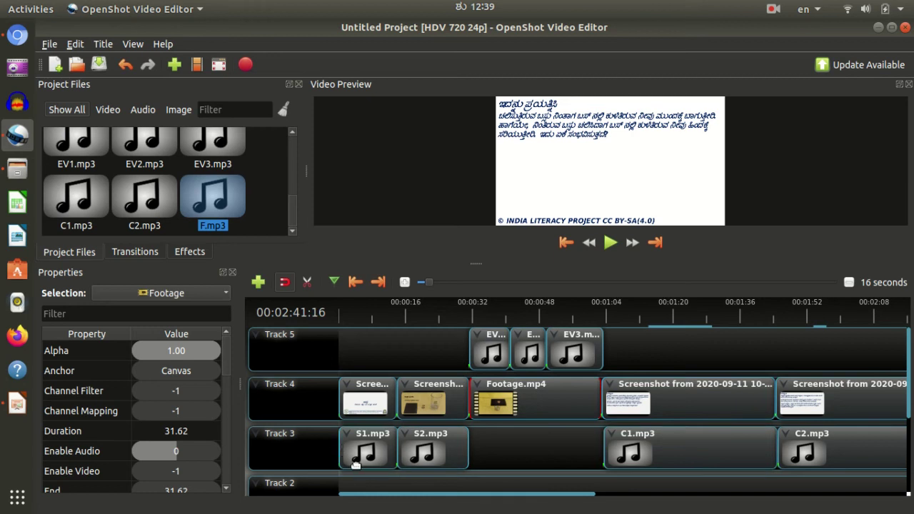
pyautogui.moveTo(345, 310); pyautogui.dragTo(339, 311)
pyautogui.press('space')
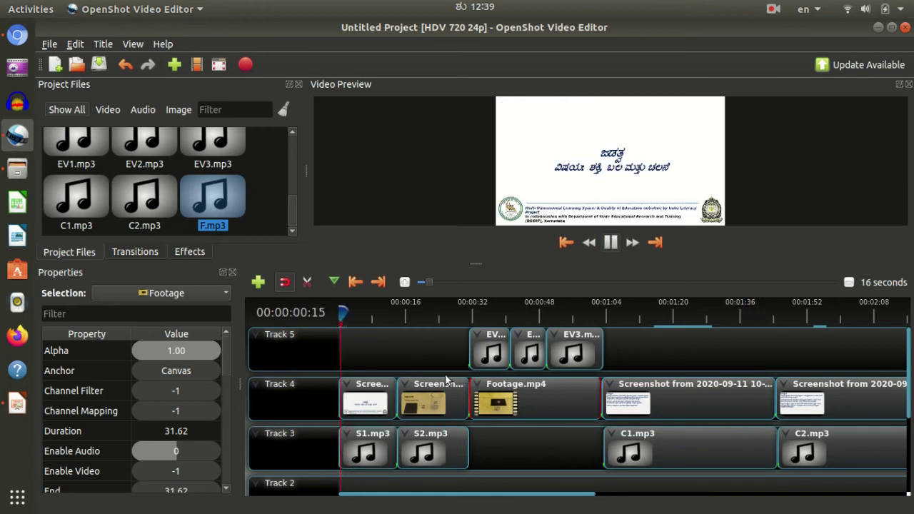
pyautogui.click(384, 309)
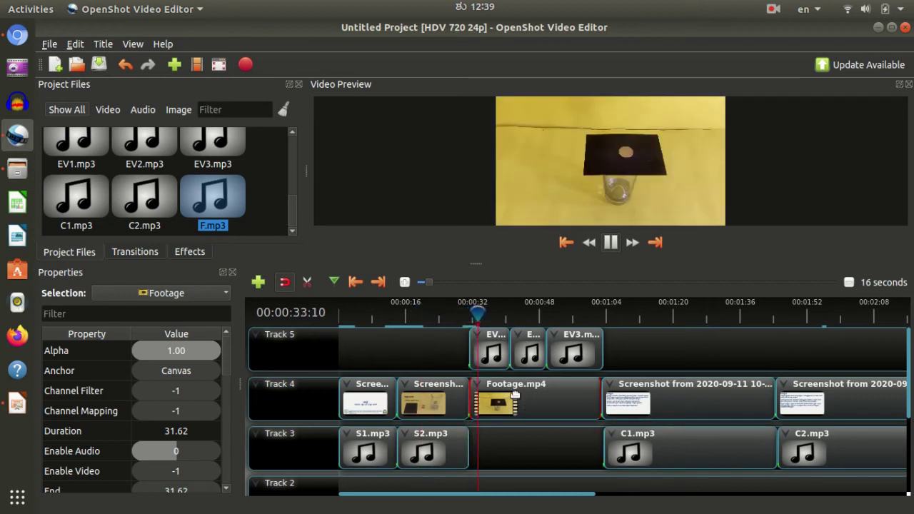
pyautogui.click(510, 302)
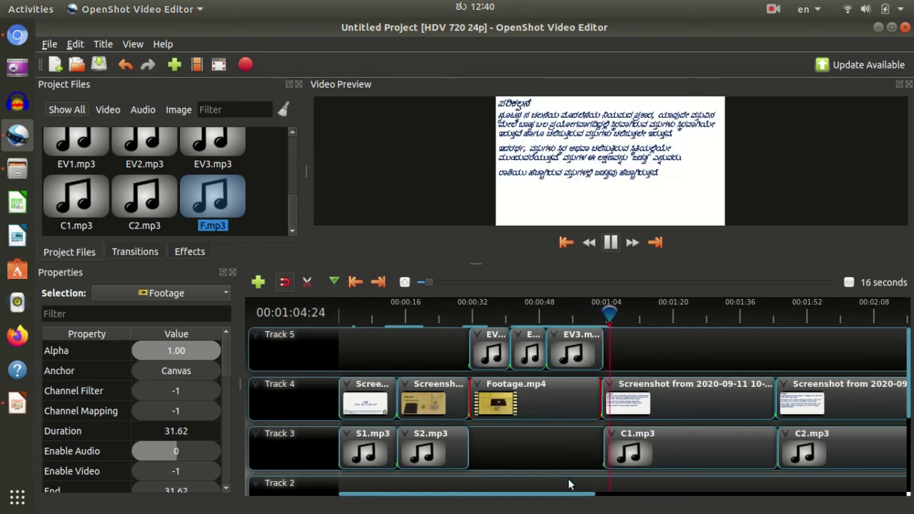
pyautogui.press('space')
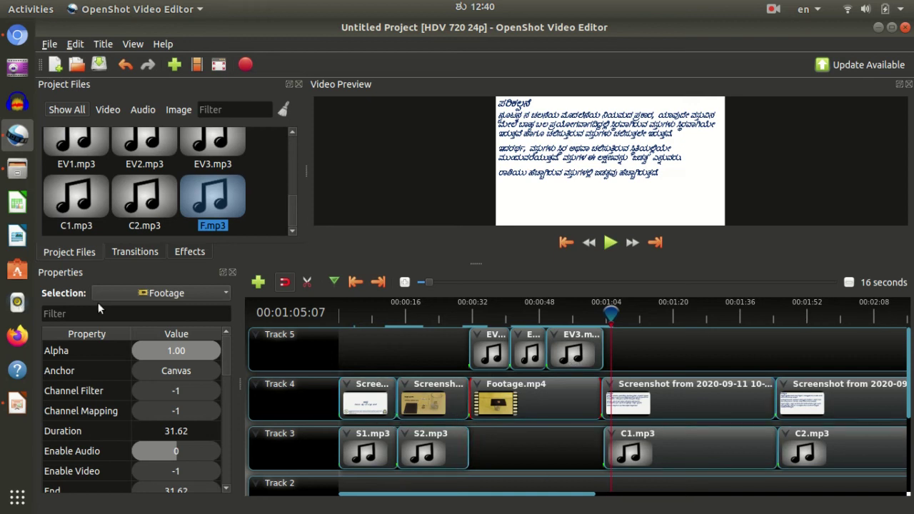
# Export the finished project as a video with the file name SE
pyautogui.scroll(5, 85, 196)
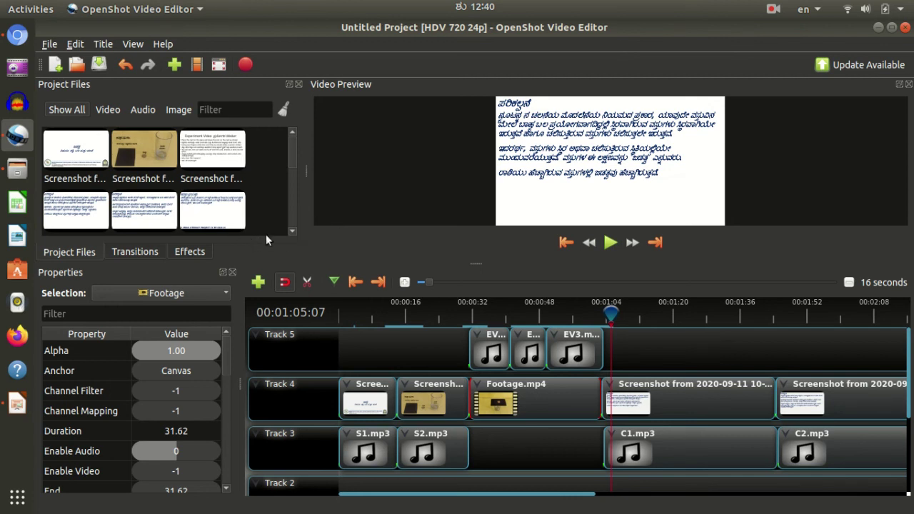
pyautogui.click(244, 65)
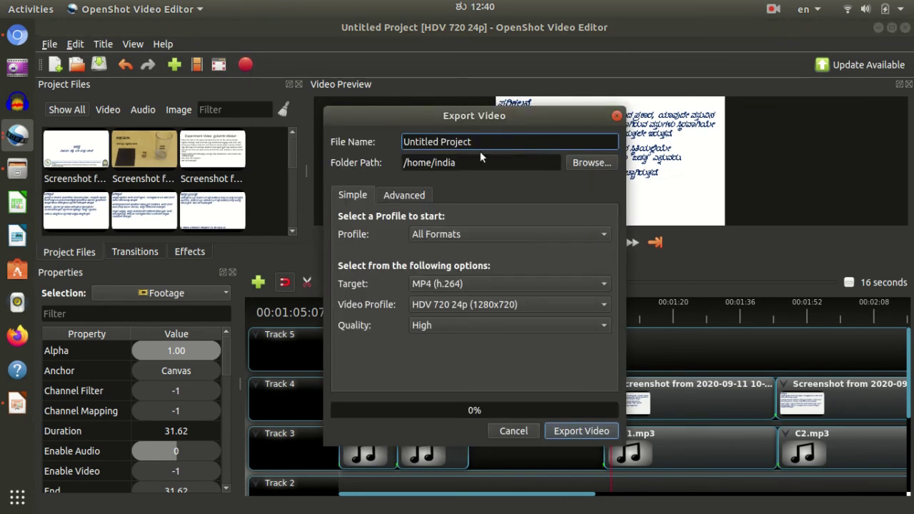
pyautogui.moveTo(480, 146); pyautogui.dragTo(303, 134)
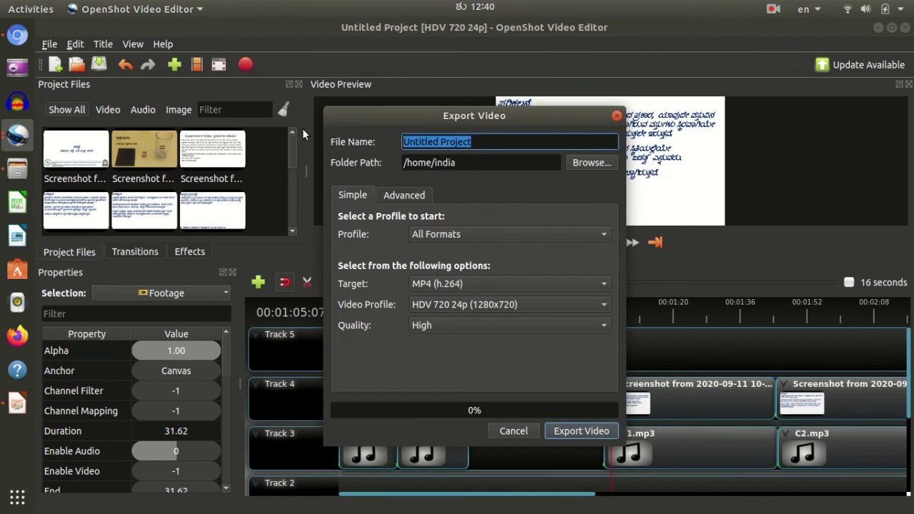
pyautogui.write('SE')
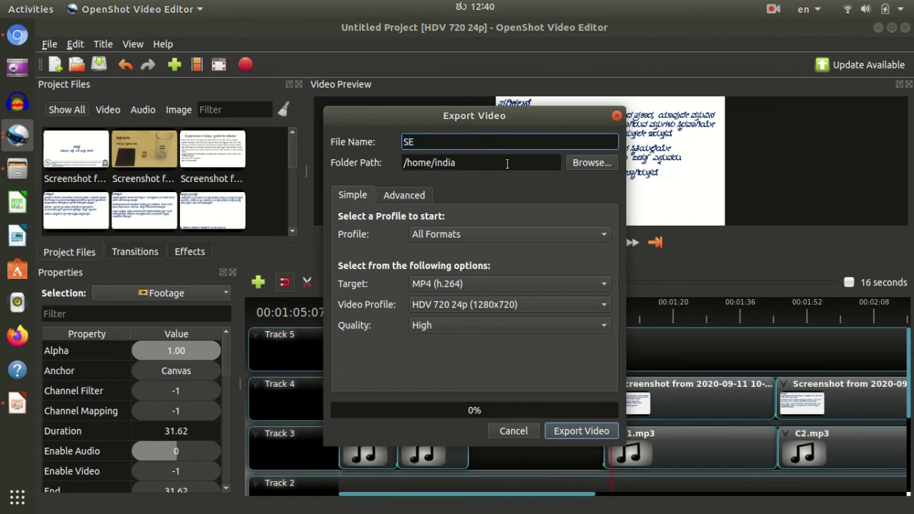
pyautogui.click(579, 432)
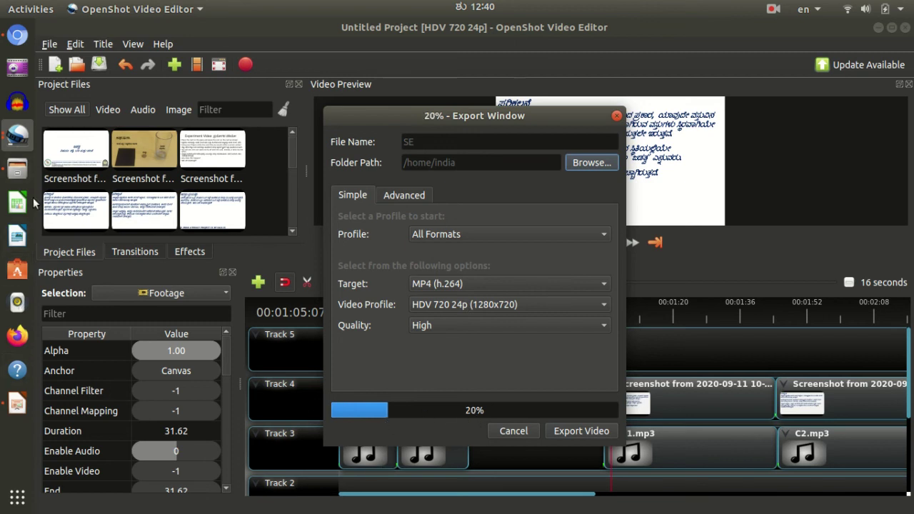
# Switch to the file manager and open the Inertia (Kannada) MP4 from the Science Experiment folder in full-screen playback
pyautogui.click(16, 170)
pyautogui.click(628, 250)
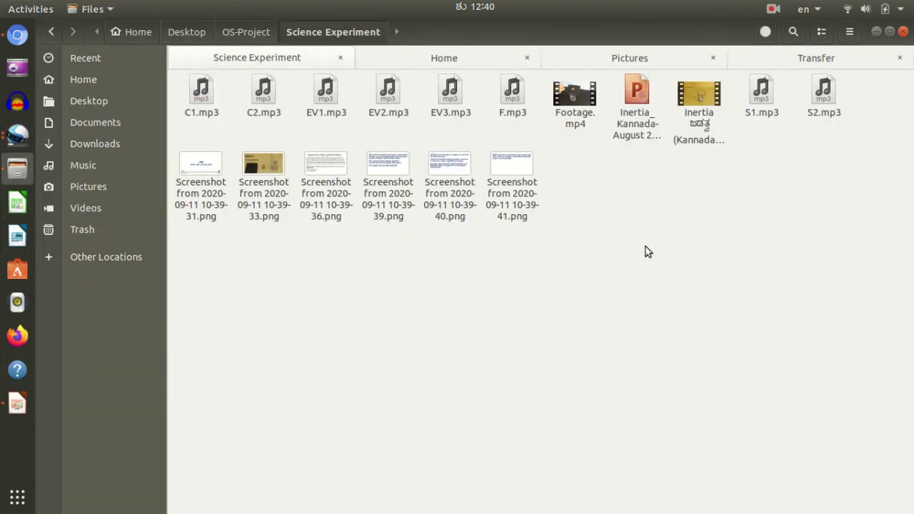
pyautogui.click(694, 94)
pyautogui.click(695, 288)
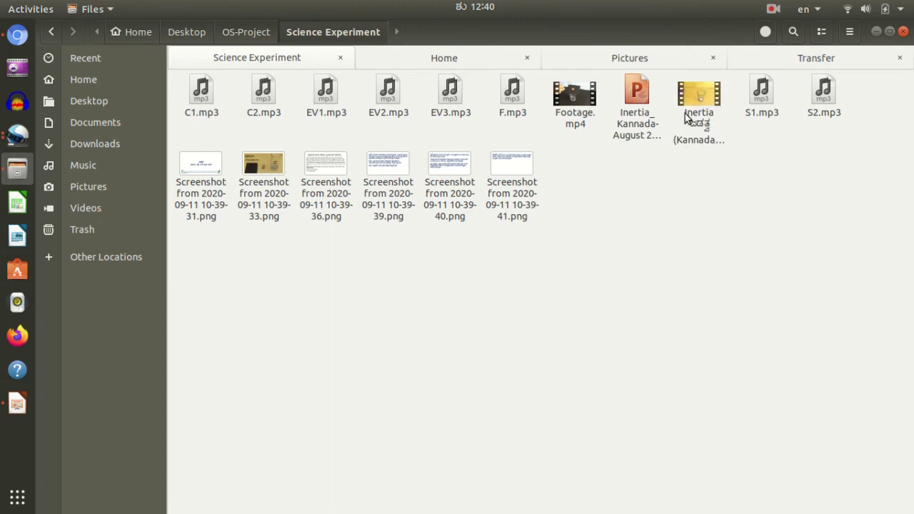
pyautogui.click(696, 87)
pyautogui.doubleClick(693, 92)
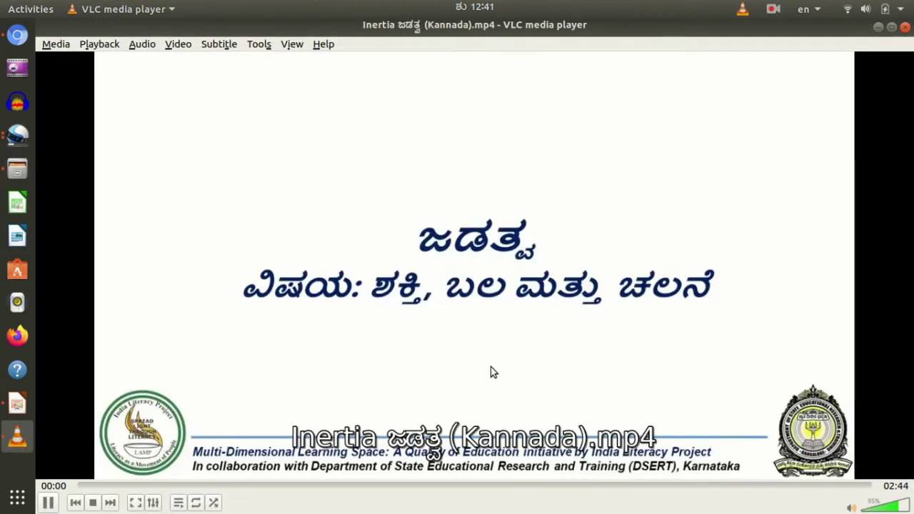
pyautogui.doubleClick(491, 366)
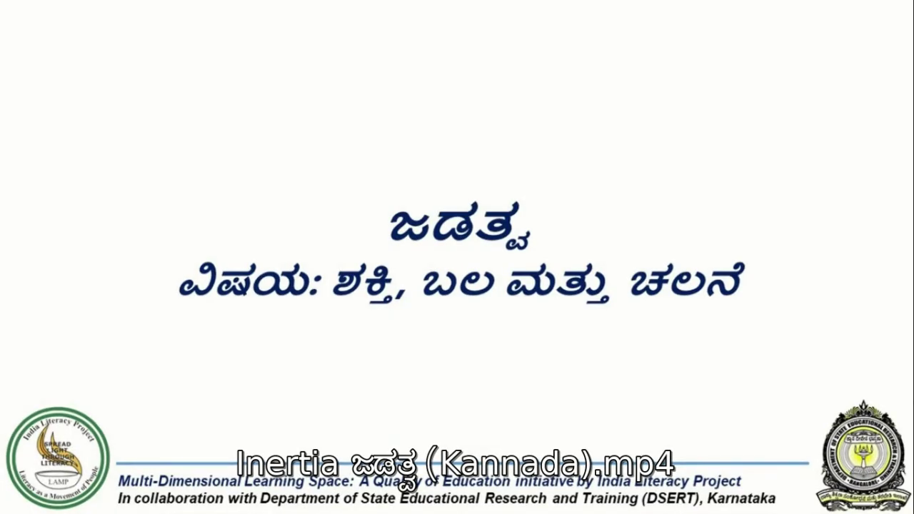
# Skim the Inertia video through its experiment, explanation and closing slides to the end, and close the media player
pyautogui.press('Right')
pyautogui.press('Right')
pyautogui.press('Right')
pyautogui.press('Right')
pyautogui.press('Right')
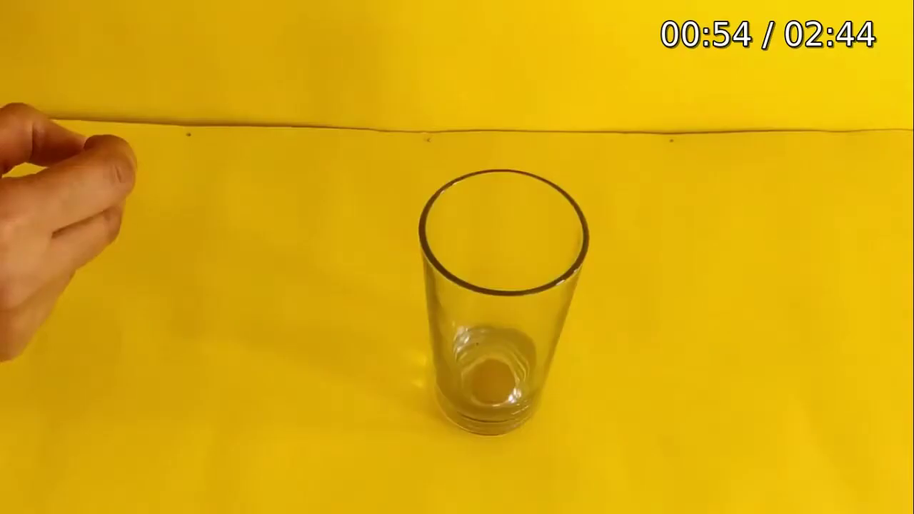
pyautogui.press('Right')
pyautogui.moveTo(553, 433)
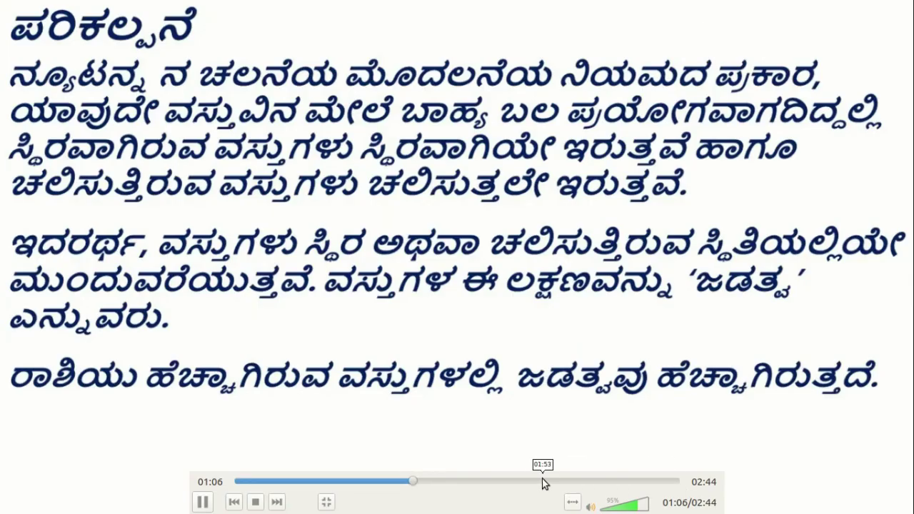
pyautogui.click(490, 481)
pyautogui.click(603, 481)
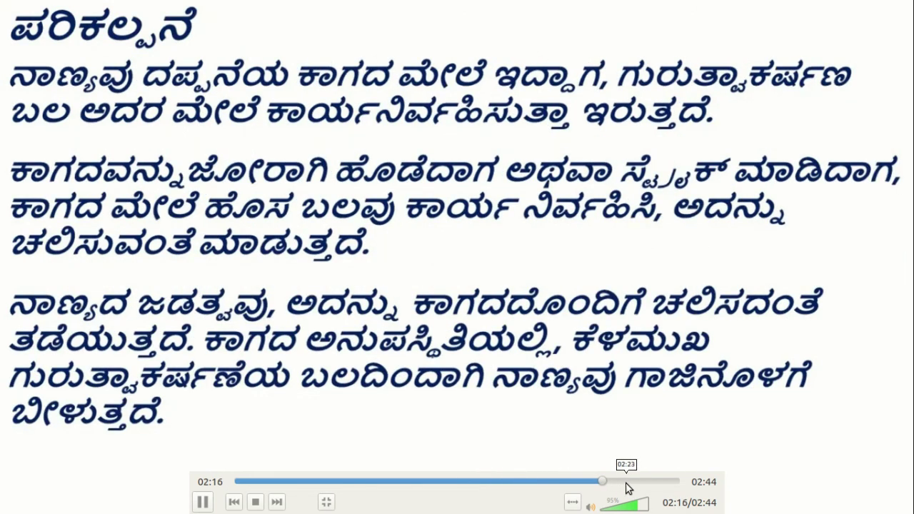
pyautogui.click(627, 483)
pyautogui.click(647, 483)
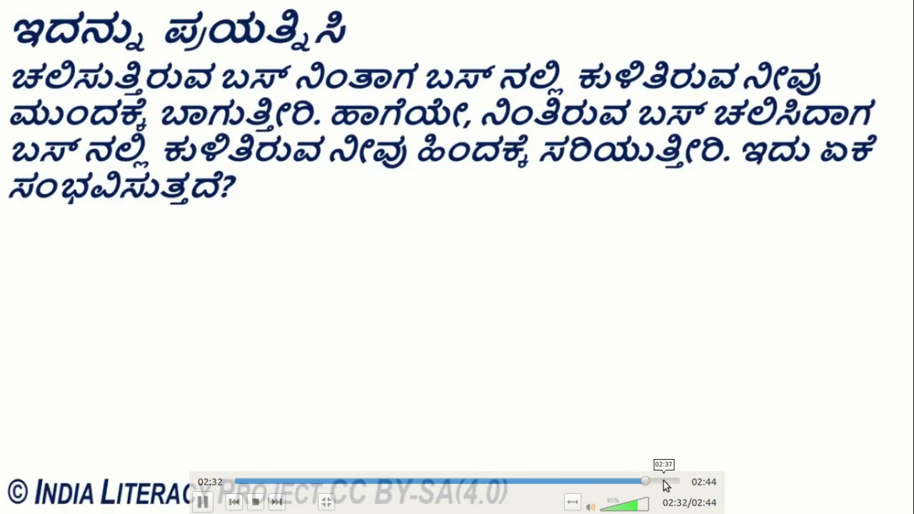
pyautogui.click(661, 483)
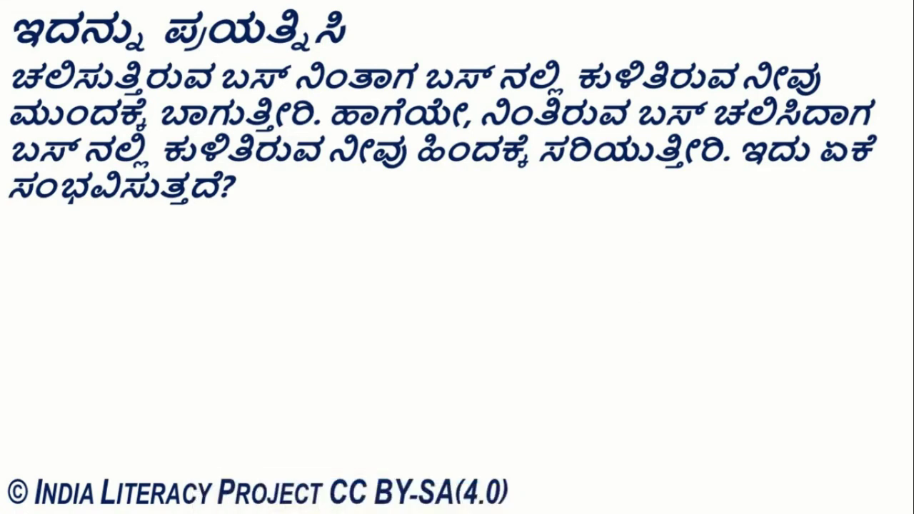
pyautogui.doubleClick(645, 280)
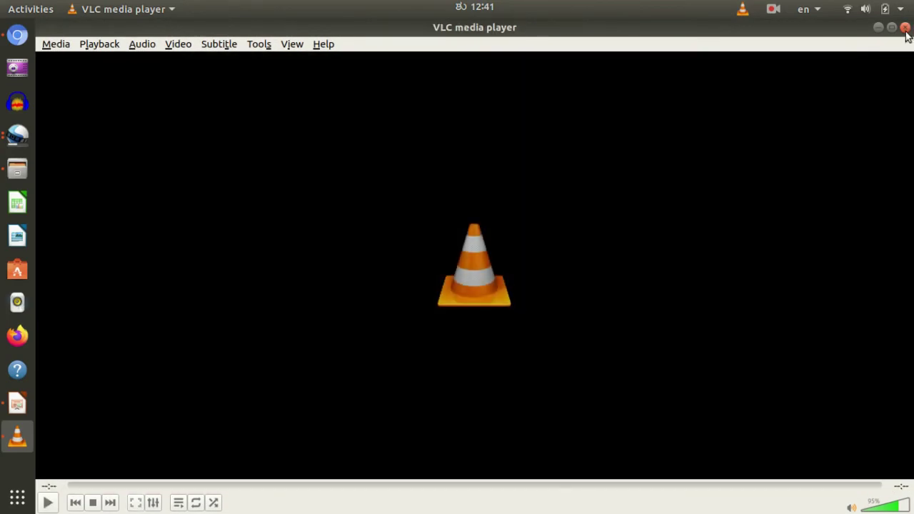
pyautogui.click(905, 28)
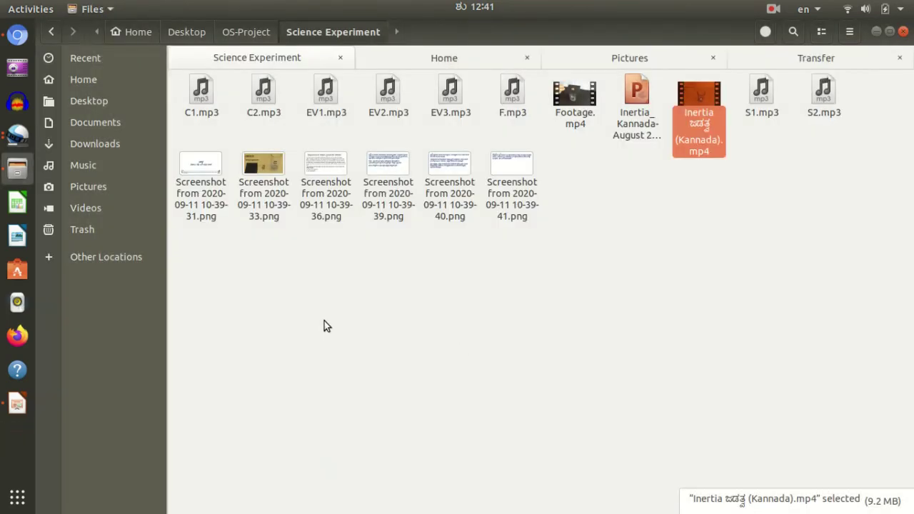
# Leave the file manager and switch back to the OpenShot project window
pyautogui.hotkey('ctrl', 'q')
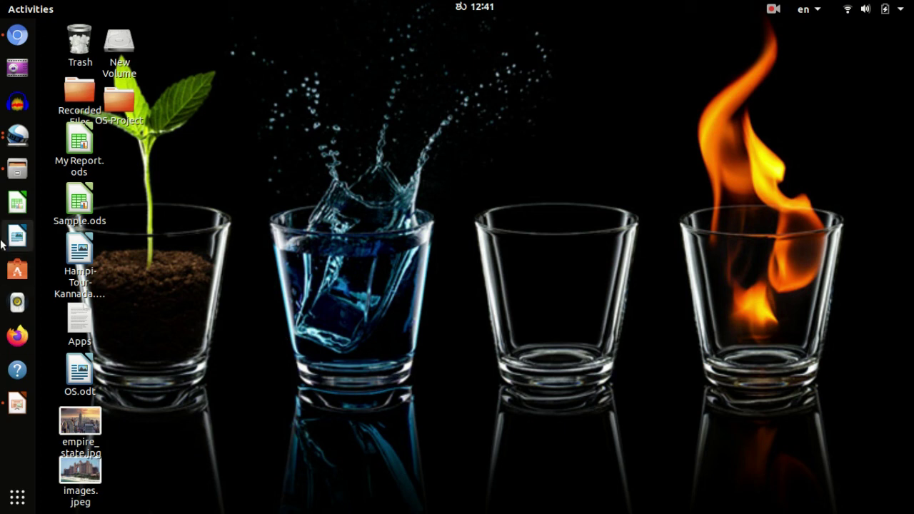
pyautogui.click(21, 143)
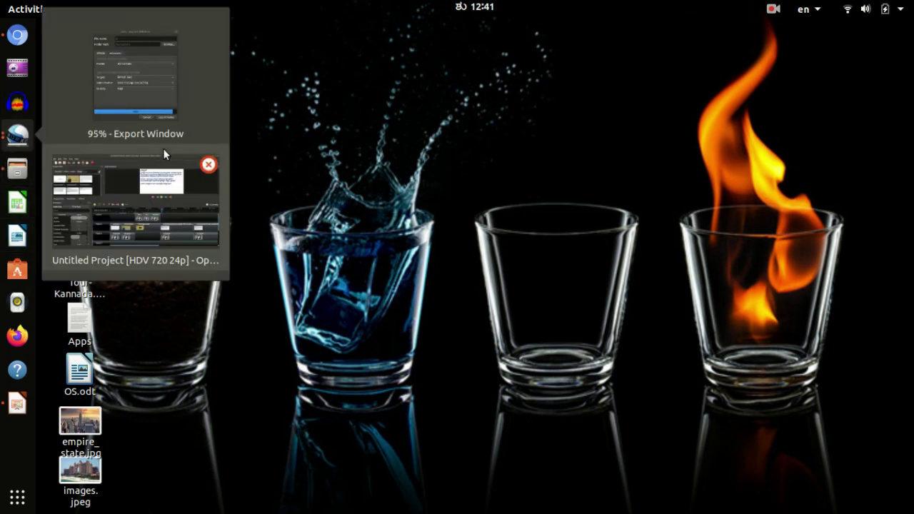
pyautogui.click(193, 237)
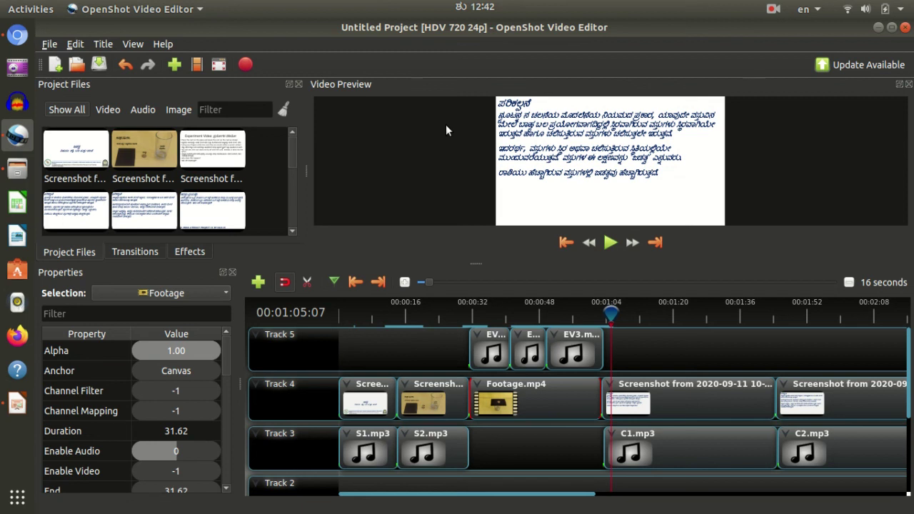
pyautogui.press('super+d')
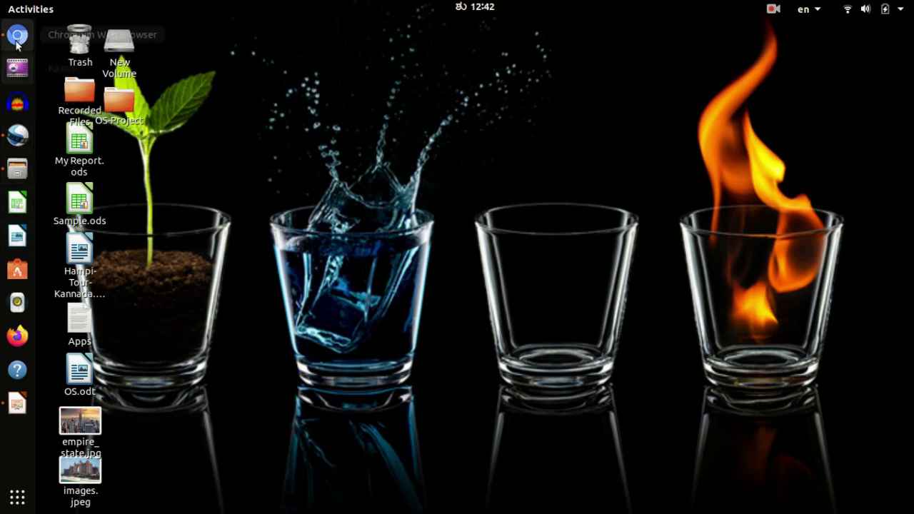
pyautogui.click(16, 134)
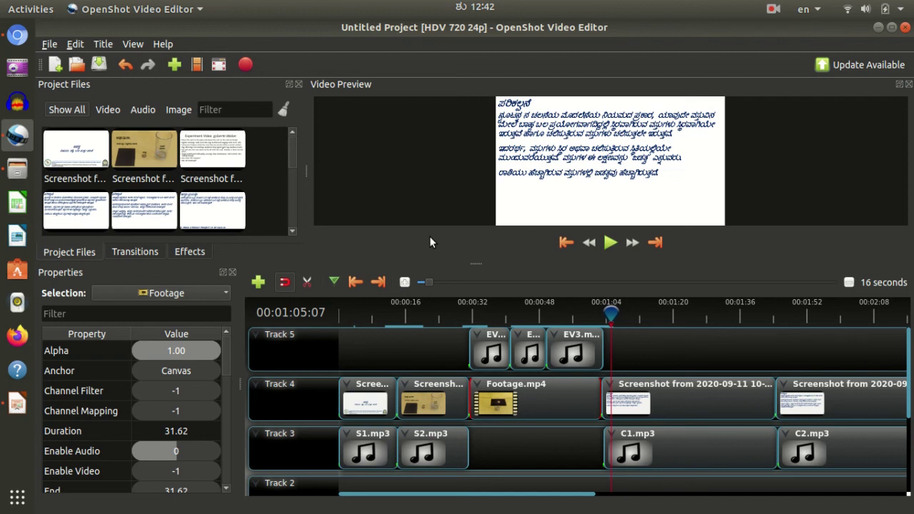
pyautogui.press('super+d')
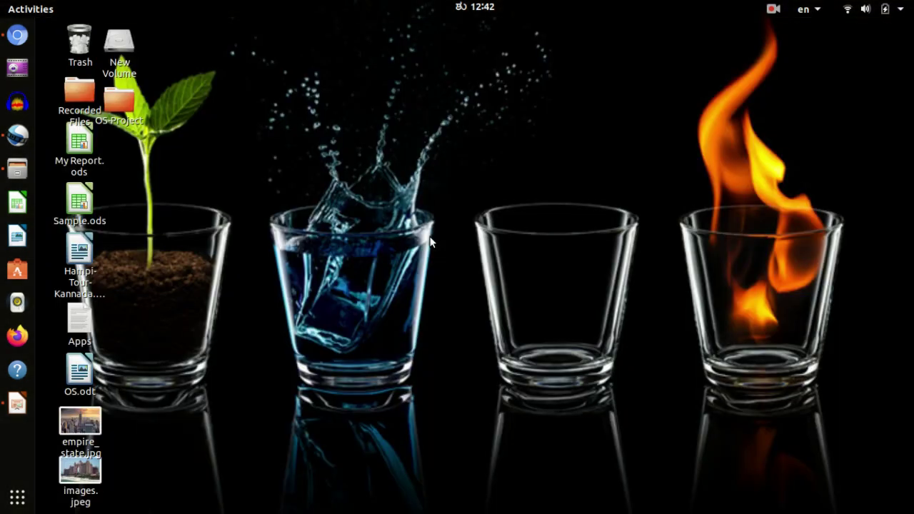